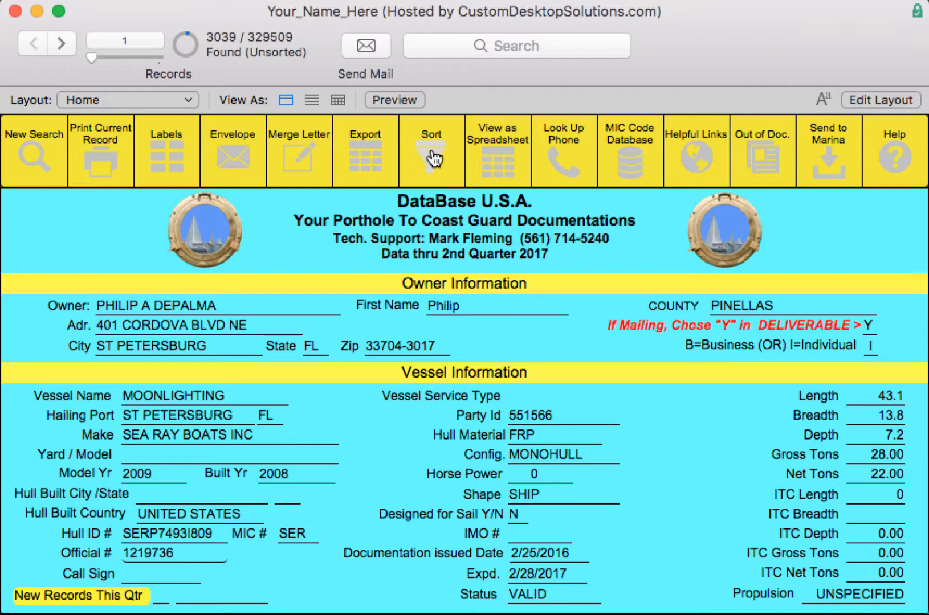
Sort the found records by Owner Name in ascending order and go to the first record.
{"action": "left_click", "coordinate": [433, 153]}
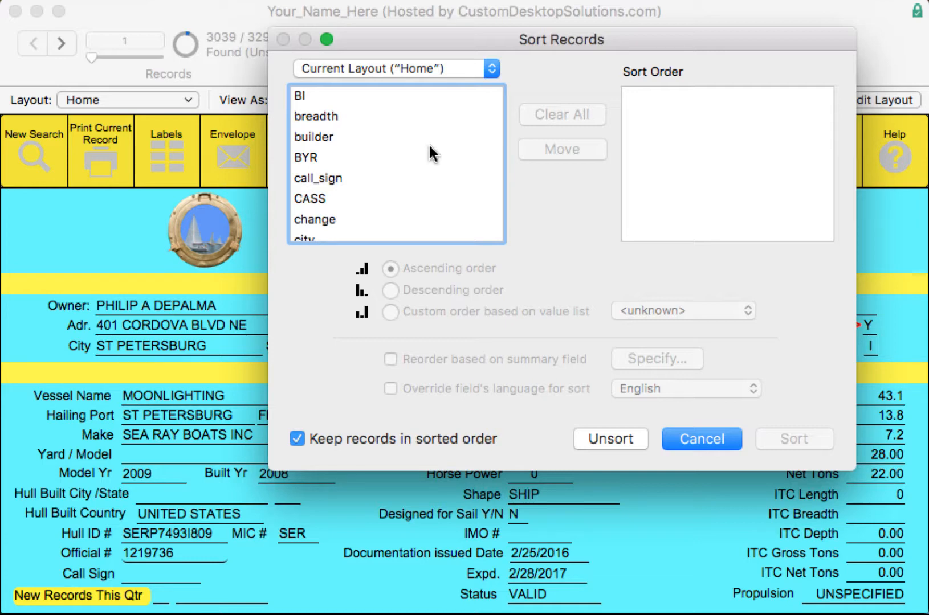
{"action": "scroll", "coordinate": [329, 103], "scroll_direction": "down", "scroll_amount": 2}
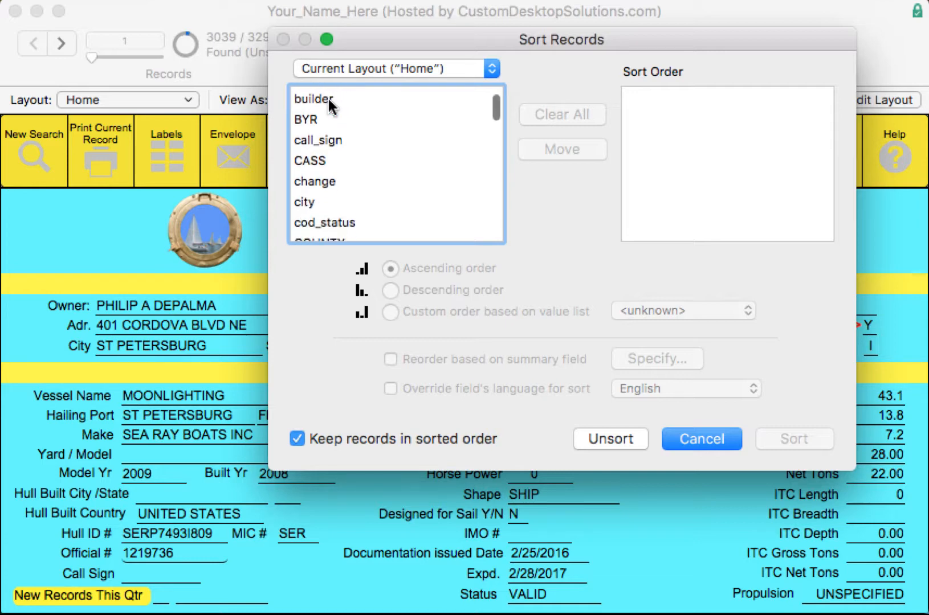
{"action": "scroll", "coordinate": [329, 100], "scroll_direction": "down", "scroll_amount": 5}
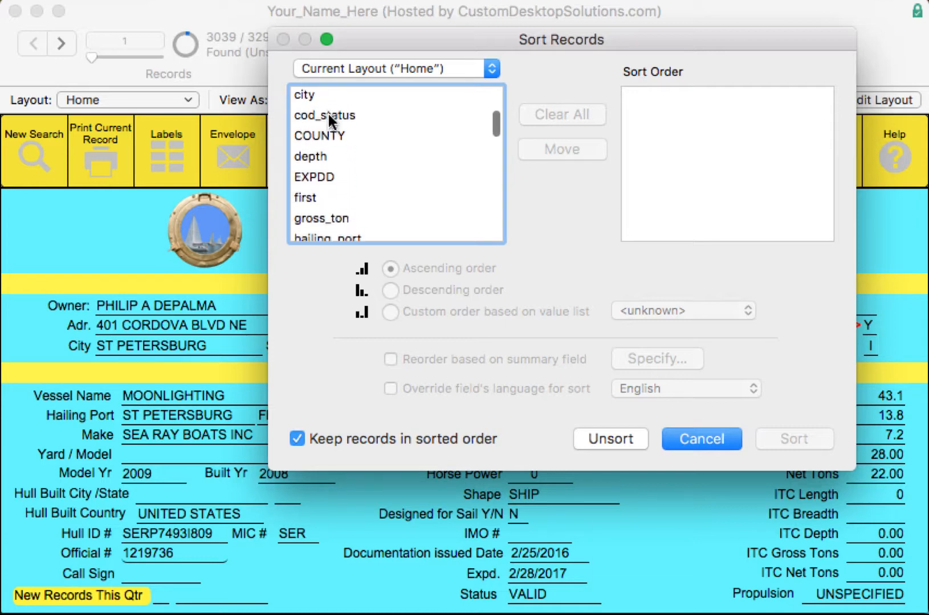
{"action": "scroll", "coordinate": [329, 118], "scroll_direction": "down", "scroll_amount": 7}
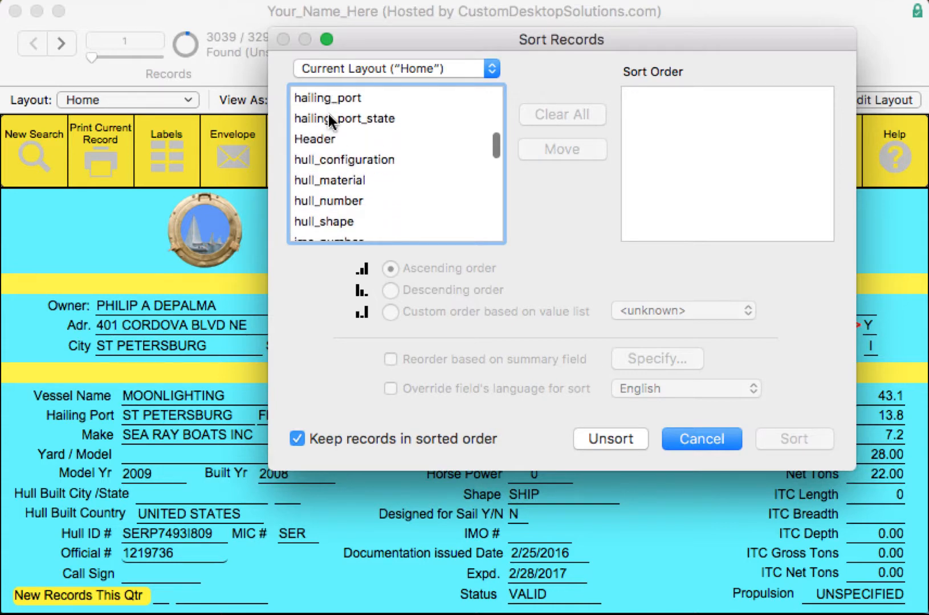
{"action": "scroll", "coordinate": [329, 120], "scroll_direction": "down", "scroll_amount": 10}
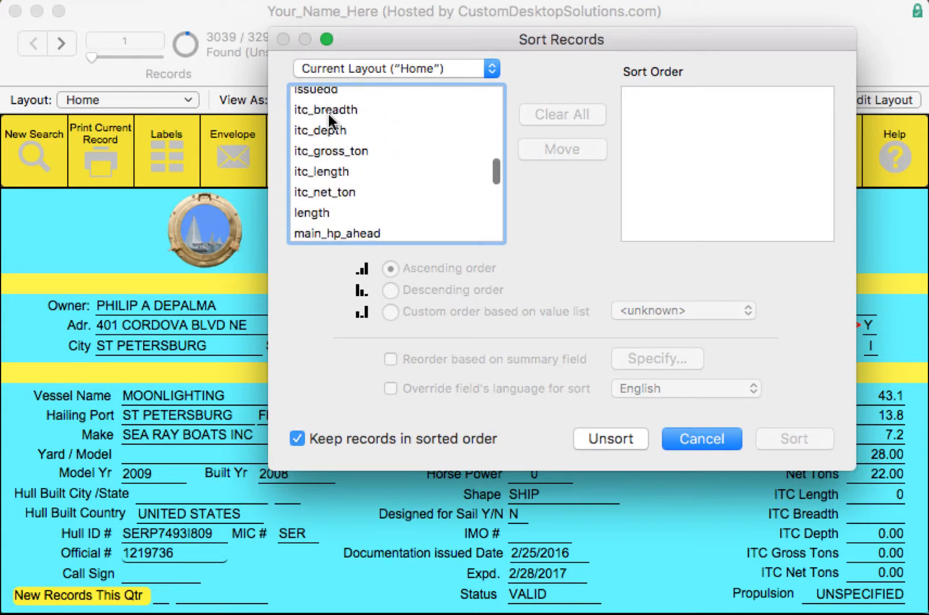
{"action": "scroll", "coordinate": [329, 114], "scroll_direction": "down", "scroll_amount": 7}
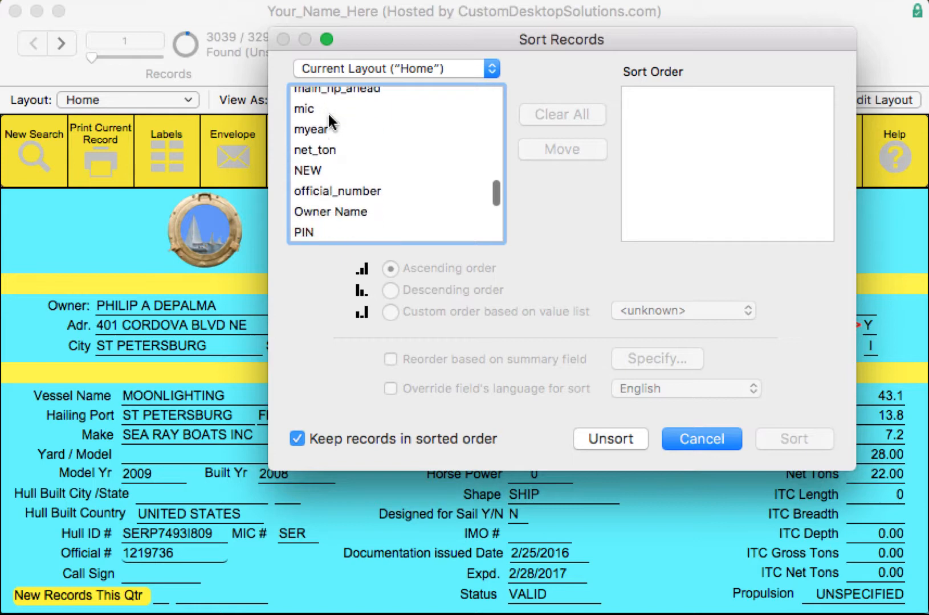
{"action": "scroll", "coordinate": [329, 120], "scroll_direction": "down", "scroll_amount": 3}
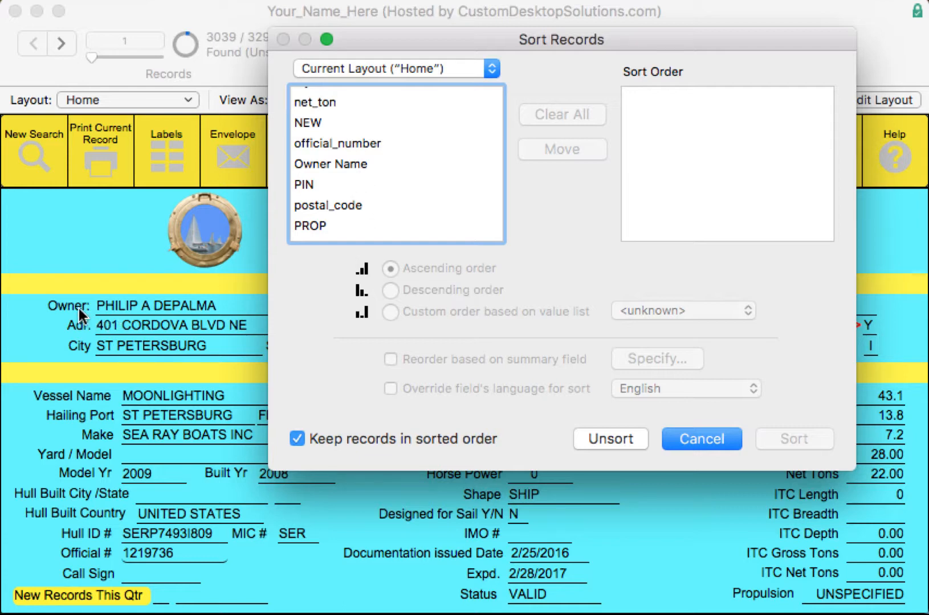
{"action": "left_click", "coordinate": [346, 164]}
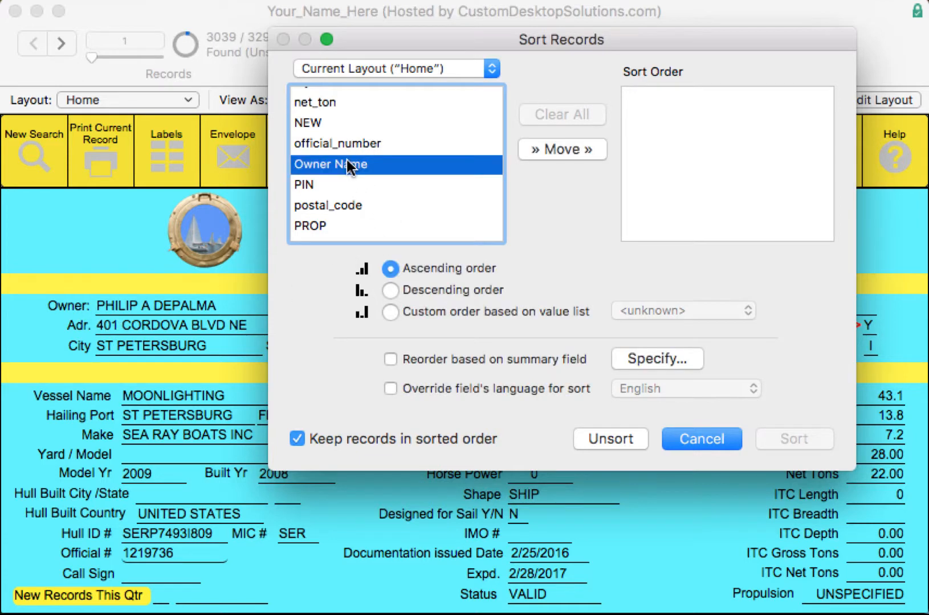
{"action": "left_click", "coordinate": [562, 149]}
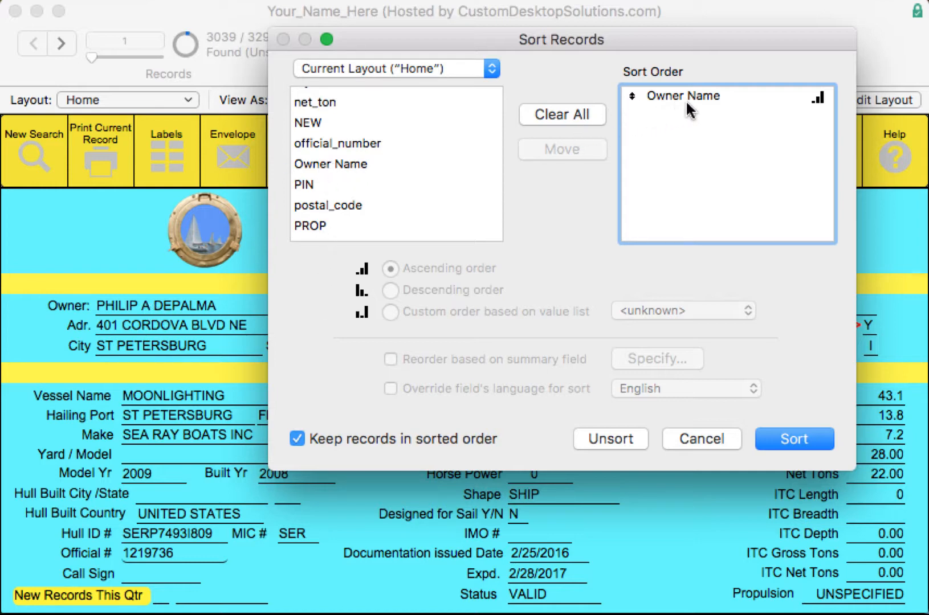
{"action": "left_click", "coordinate": [788, 441]}
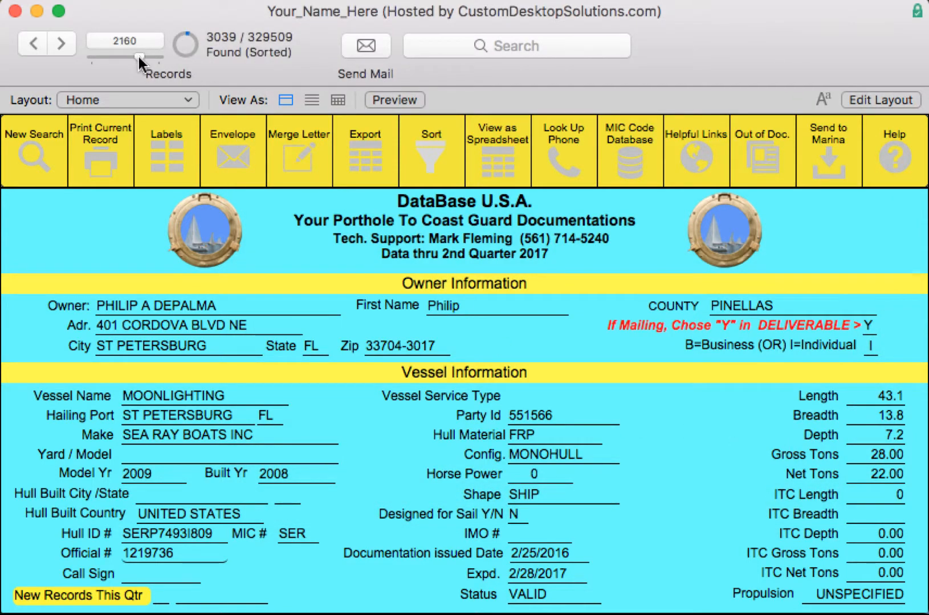
{"action": "left_click_drag", "start_coordinate": [139, 57], "coordinate": [98, 64]}
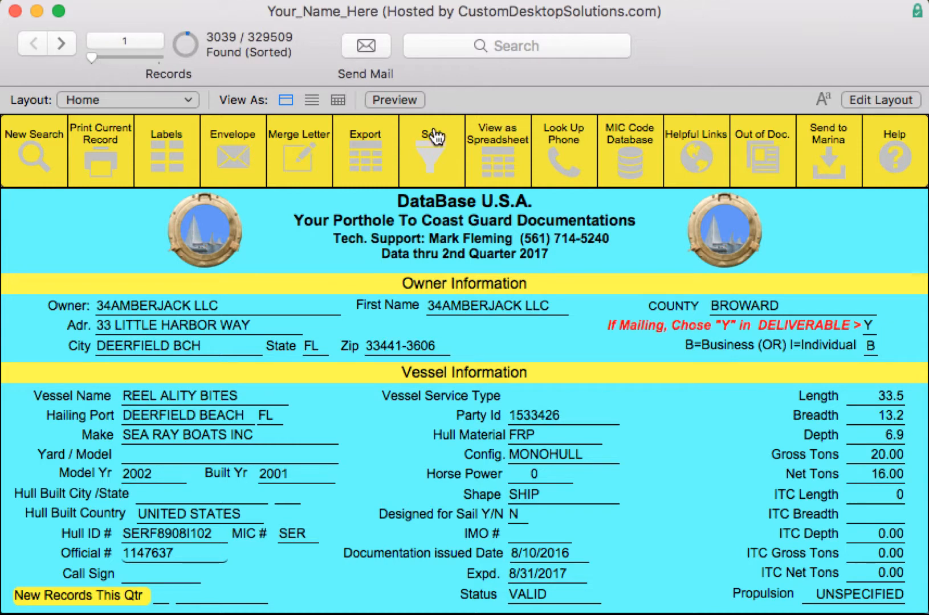
Try descending order for the Owner Name sort field and cancel without re-sorting the records.
{"action": "left_click", "coordinate": [438, 164]}
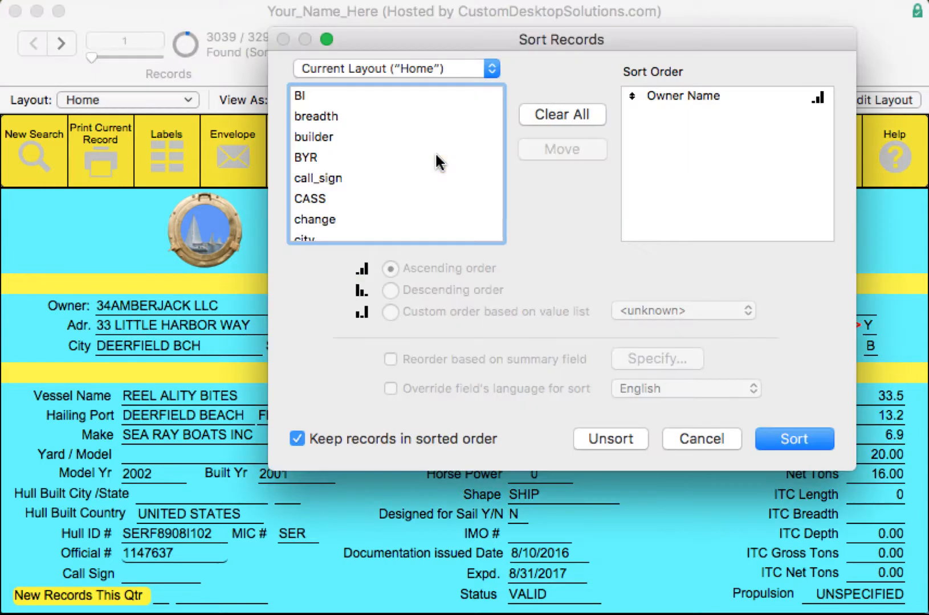
{"action": "left_click", "coordinate": [674, 96]}
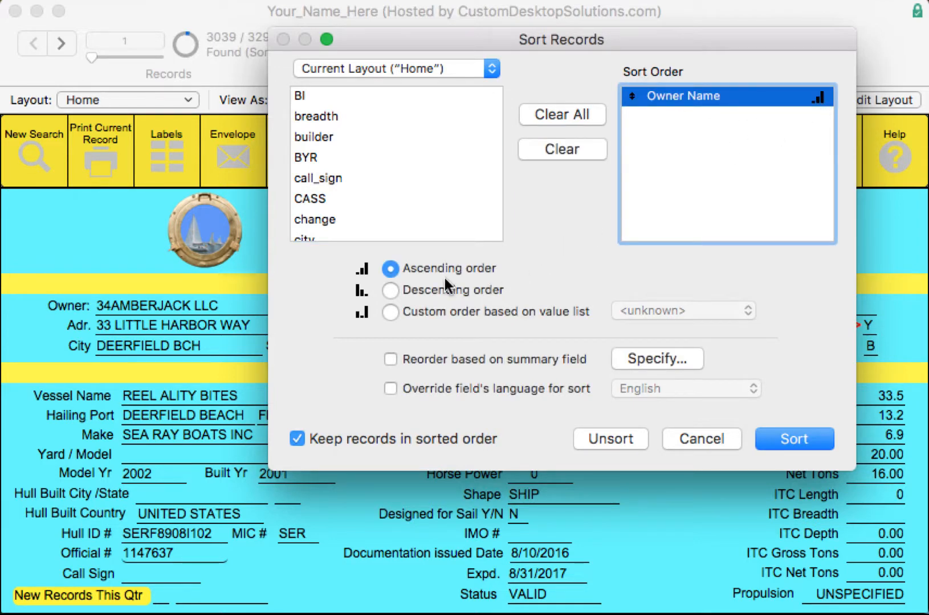
{"action": "left_click", "coordinate": [390, 291]}
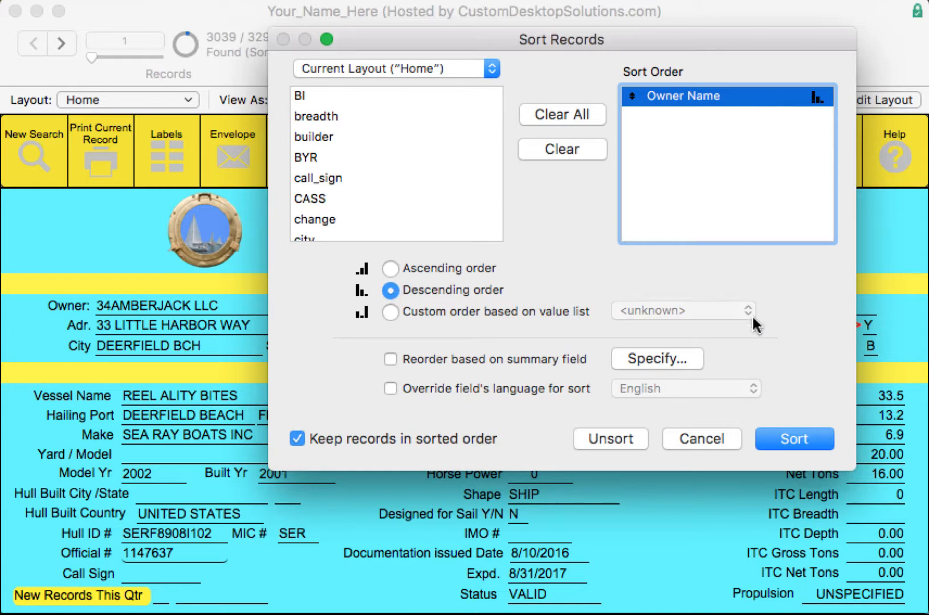
{"action": "left_click", "coordinate": [698, 441]}
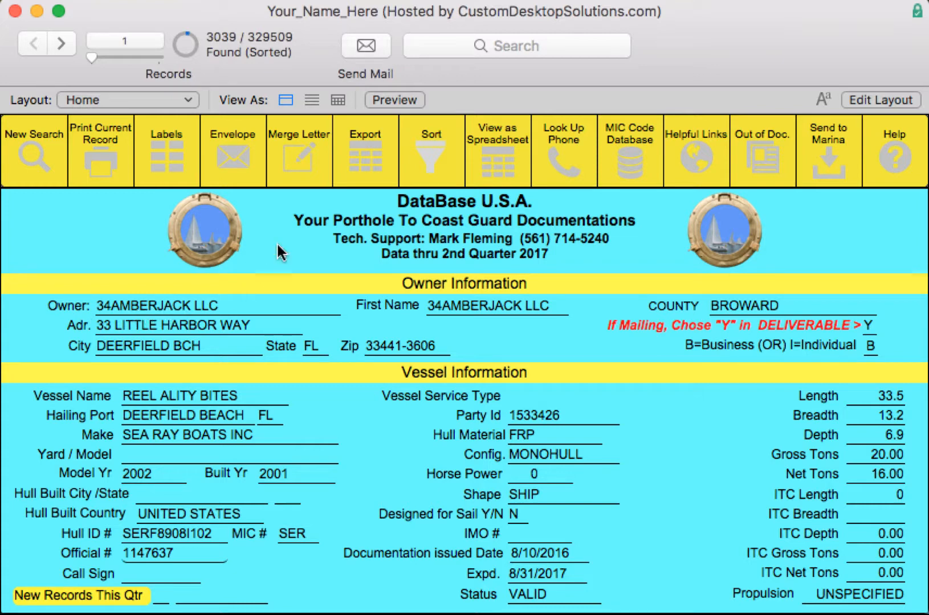
{"action": "left_click", "coordinate": [441, 155]}
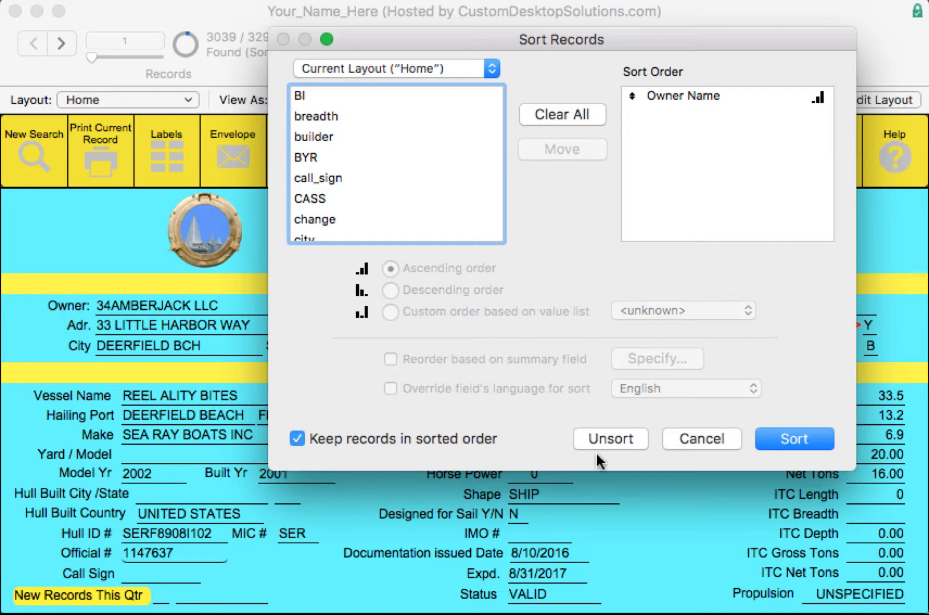
{"action": "left_click", "coordinate": [693, 437]}
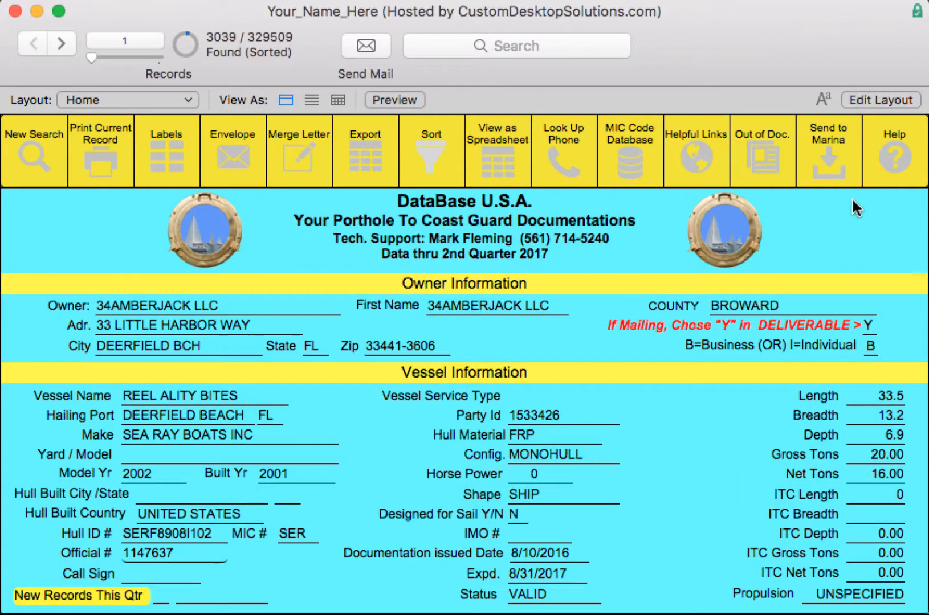
Inspect in layout editing which MainCGData field the Owner box displays, reselect Owner Name and exit the layout.
{"action": "left_click", "coordinate": [859, 100]}
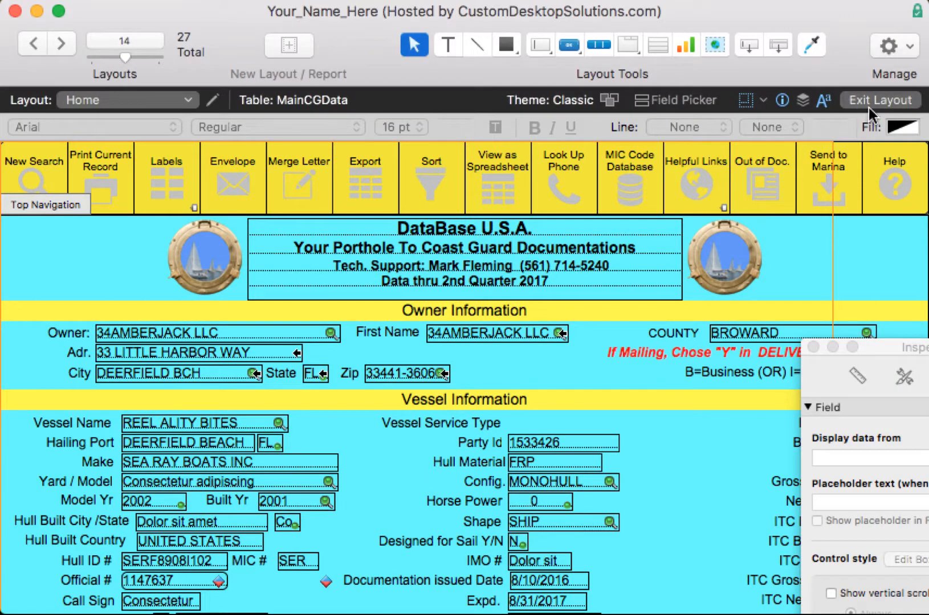
{"action": "left_click", "coordinate": [813, 347]}
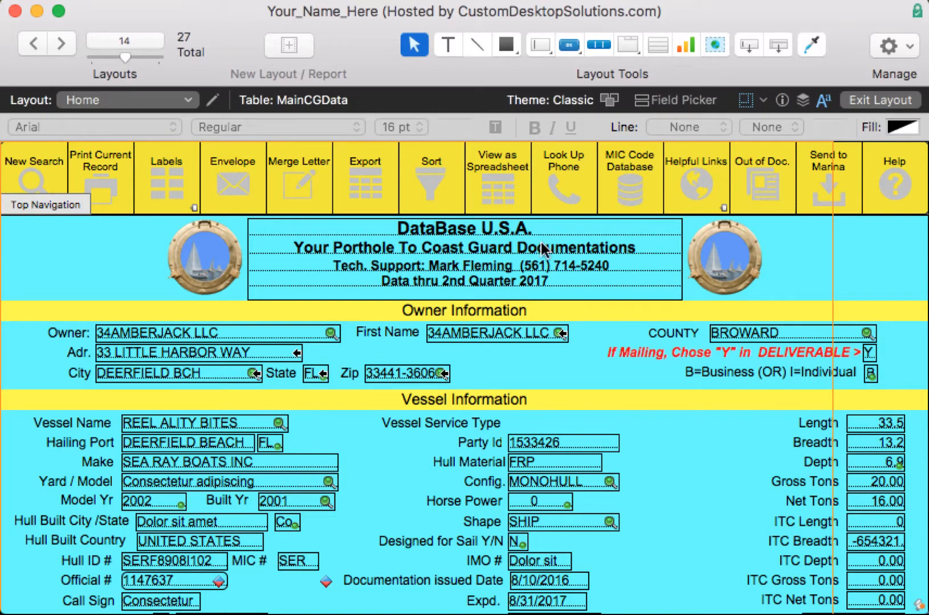
{"action": "left_click", "coordinate": [225, 349]}
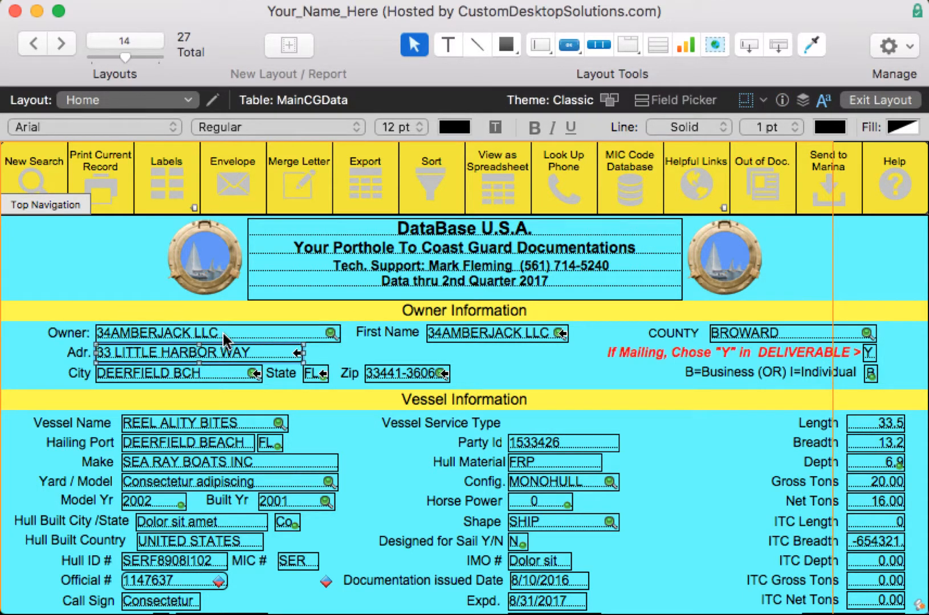
{"action": "left_click", "coordinate": [224, 337]}
{"action": "double_click", "coordinate": [224, 337]}
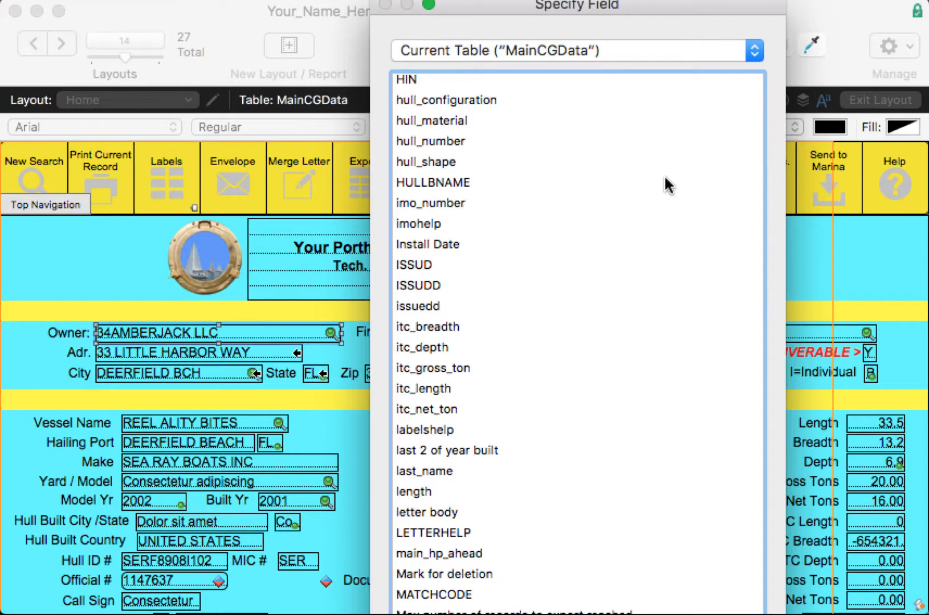
{"action": "scroll", "coordinate": [658, 210], "scroll_direction": "down", "scroll_amount": 5}
{"action": "scroll", "coordinate": [658, 210], "scroll_direction": "down", "scroll_amount": 10}
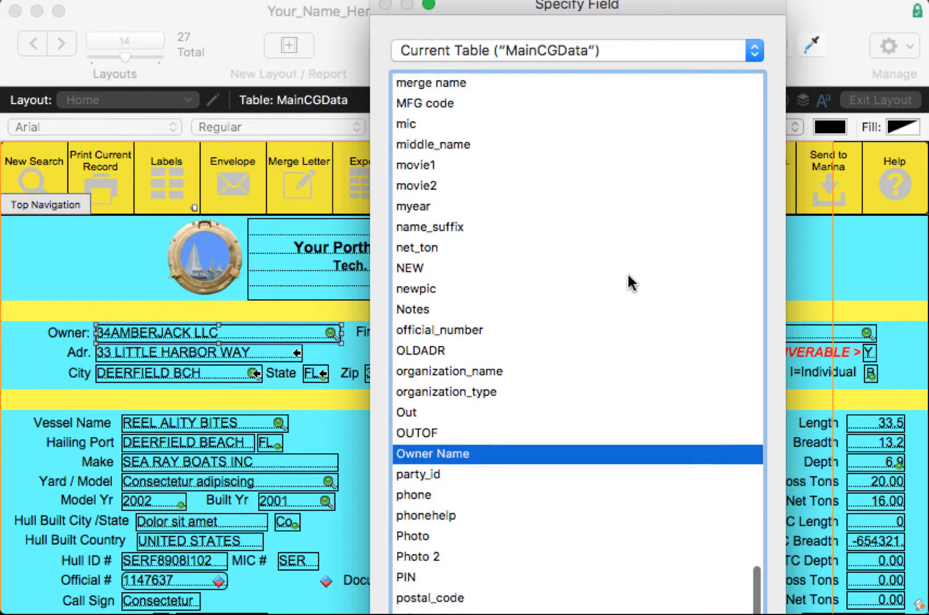
{"action": "scroll", "coordinate": [429, 455], "scroll_direction": "down", "scroll_amount": 1}
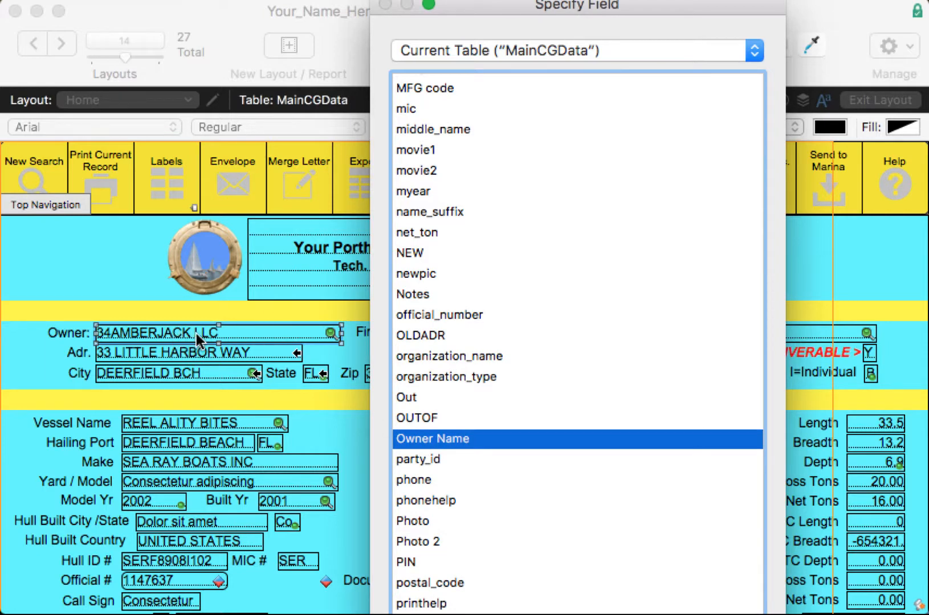
{"action": "scroll", "coordinate": [568, 291], "scroll_direction": "down", "scroll_amount": 1}
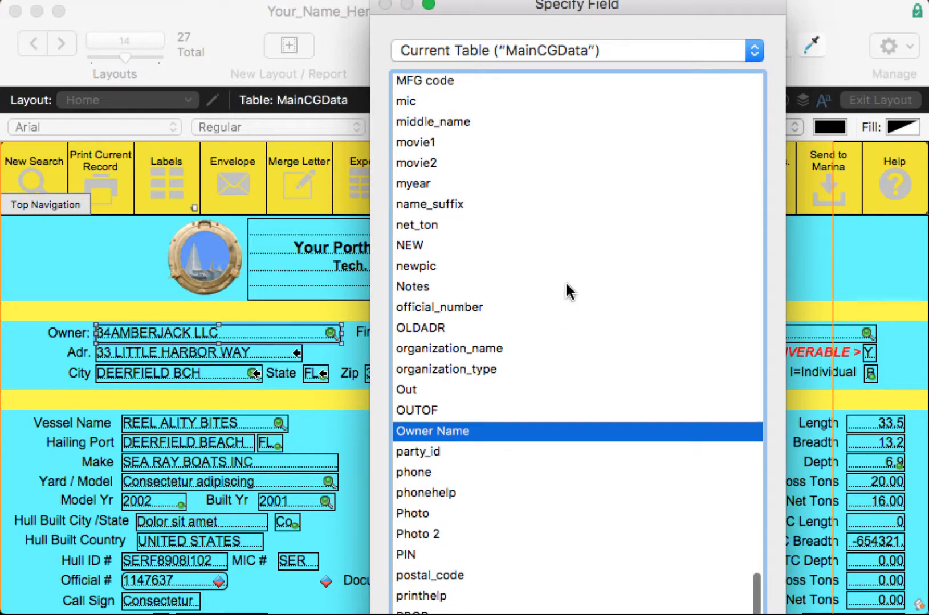
{"action": "left_click_drag", "start_coordinate": [472, 7], "coordinate": [462, 26]}
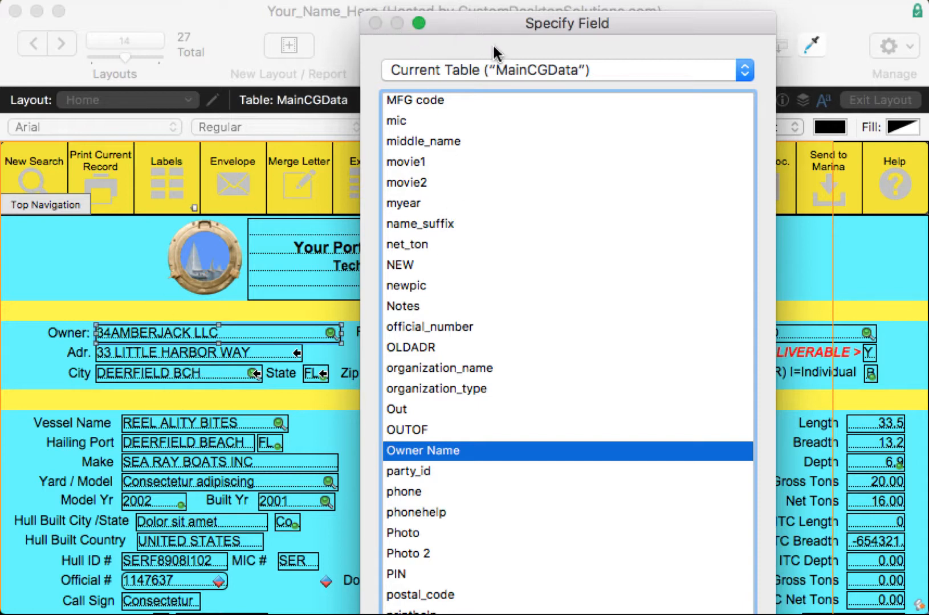
{"action": "double_click", "coordinate": [405, 453]}
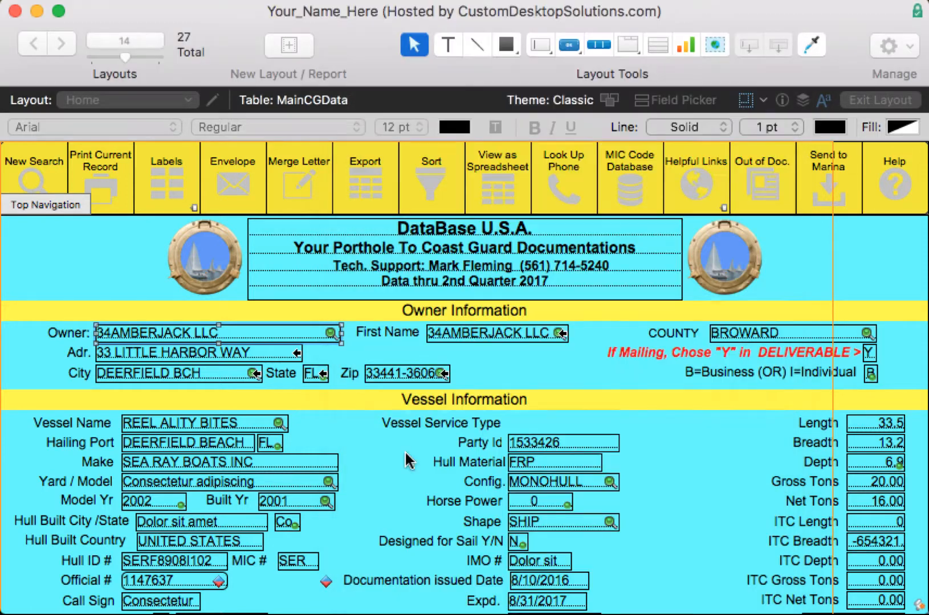
{"action": "left_click", "coordinate": [874, 103]}
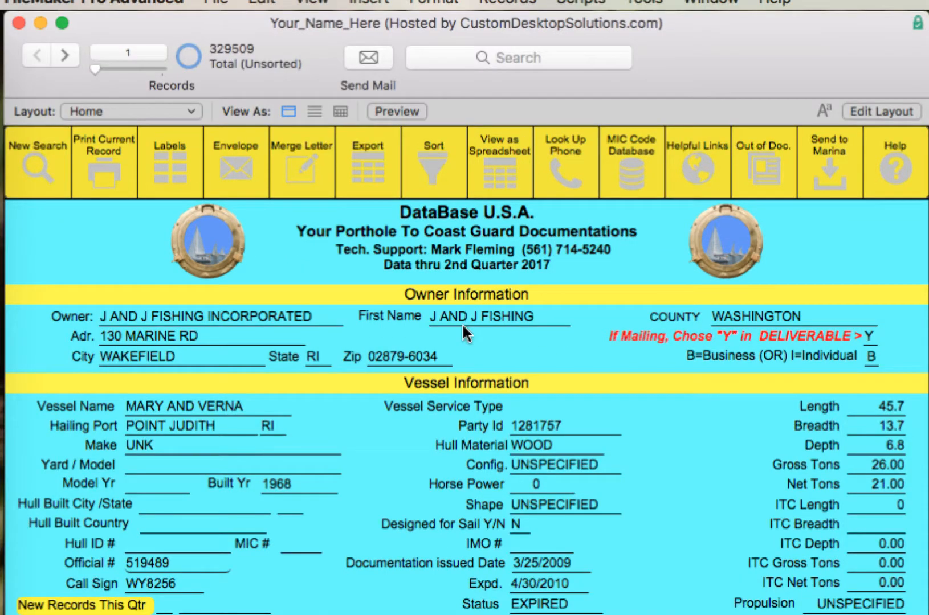
Review the Sort Records options for the full record set and close them without sorting.
{"action": "left_click", "coordinate": [428, 169]}
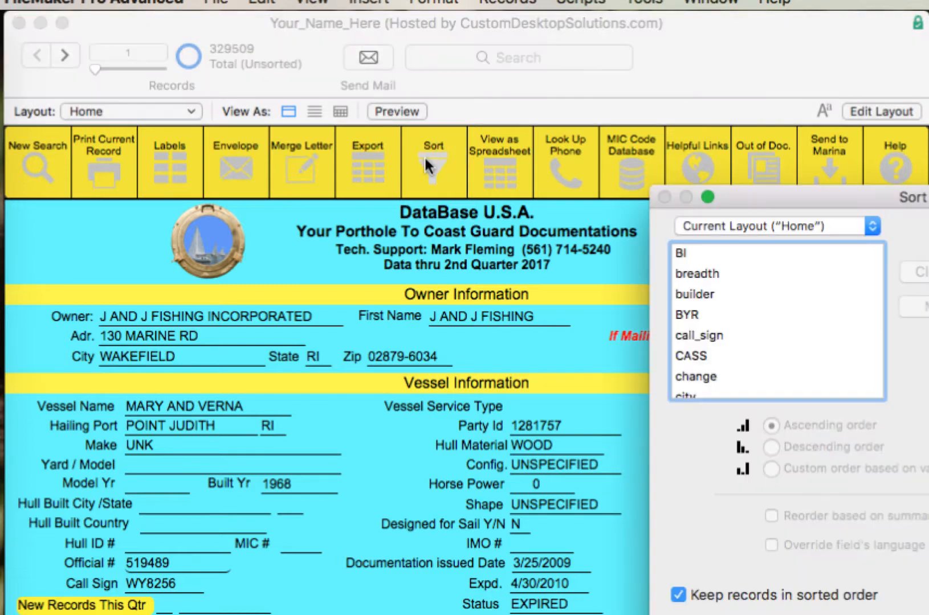
{"action": "left_click_drag", "start_coordinate": [770, 196], "coordinate": [404, 112]}
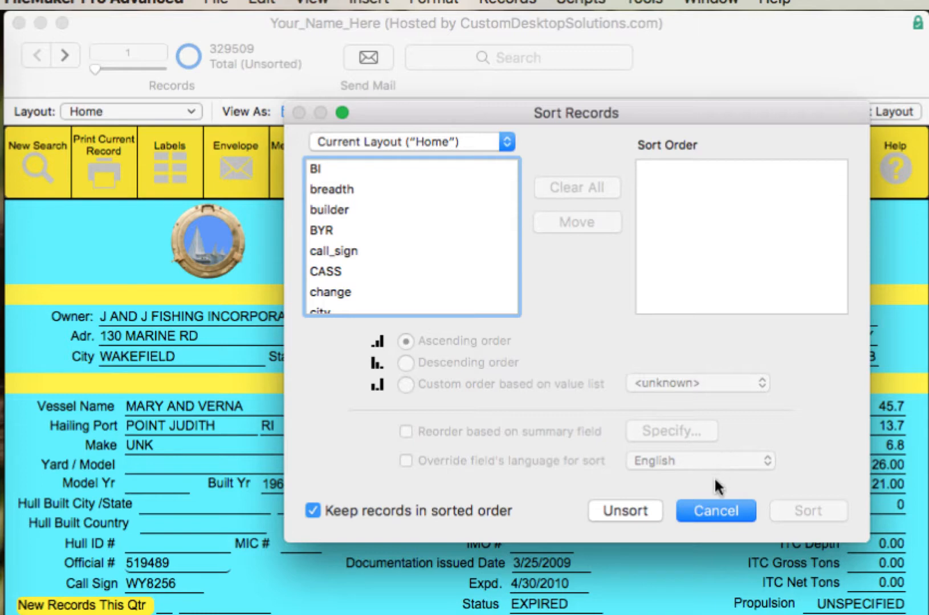
{"action": "left_click", "coordinate": [705, 512]}
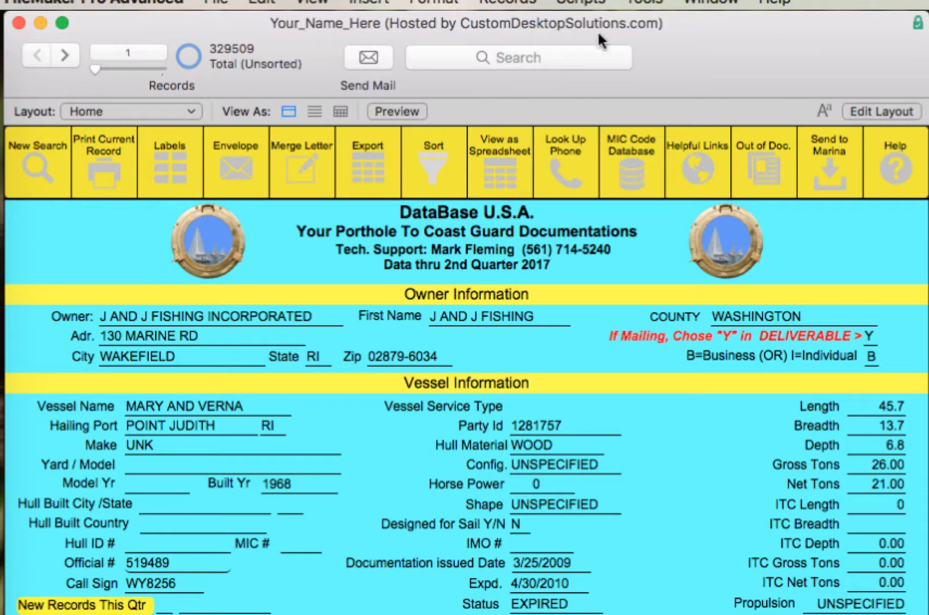
Open the Script Workspace, fit its window on screen and collapse the "Scripts that the customer can modify" folder.
{"action": "left_click", "coordinate": [575, 2]}
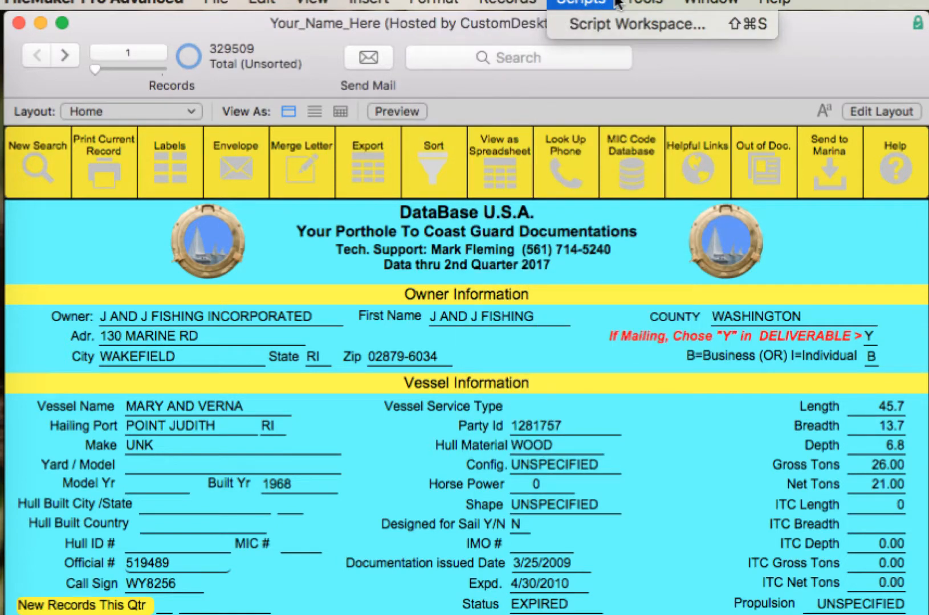
{"action": "mouse_move", "coordinate": [643, 5]}
{"action": "mouse_move", "coordinate": [581, 4]}
{"action": "left_click", "coordinate": [640, 22]}
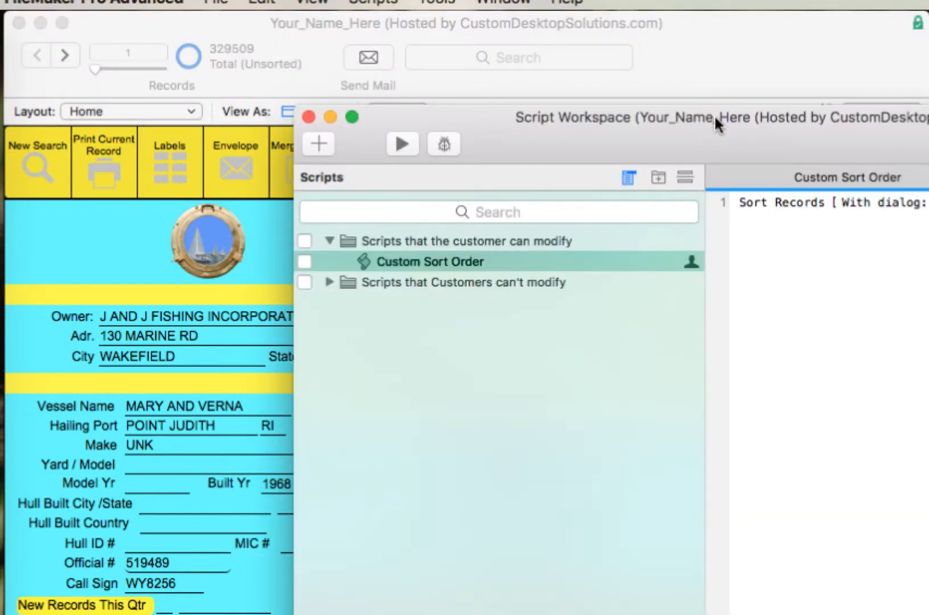
{"action": "left_click_drag", "start_coordinate": [714, 118], "coordinate": [402, 34]}
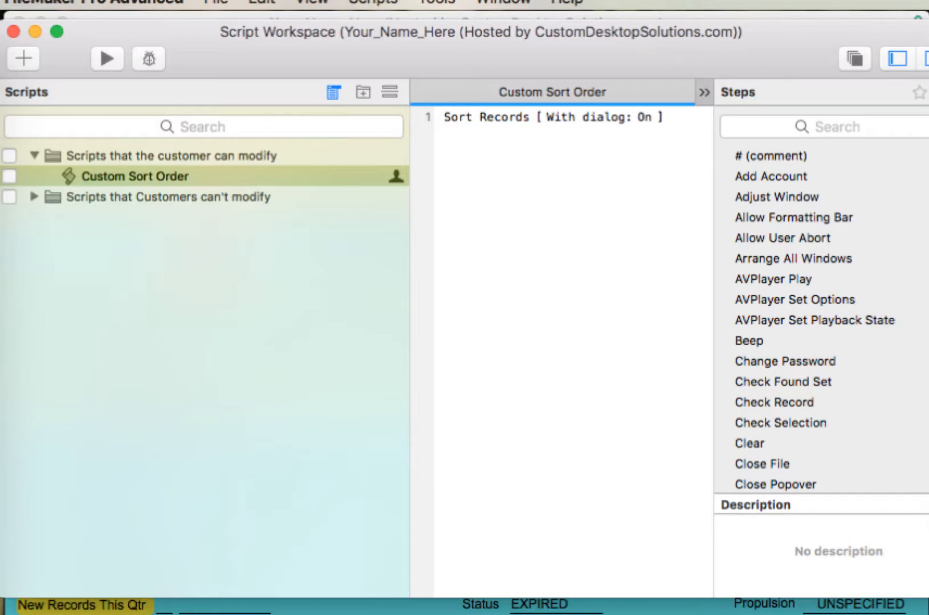
{"action": "left_click_drag", "start_coordinate": [926, 244], "coordinate": [911, 245]}
{"action": "left_click_drag", "start_coordinate": [490, 35], "coordinate": [504, 33]}
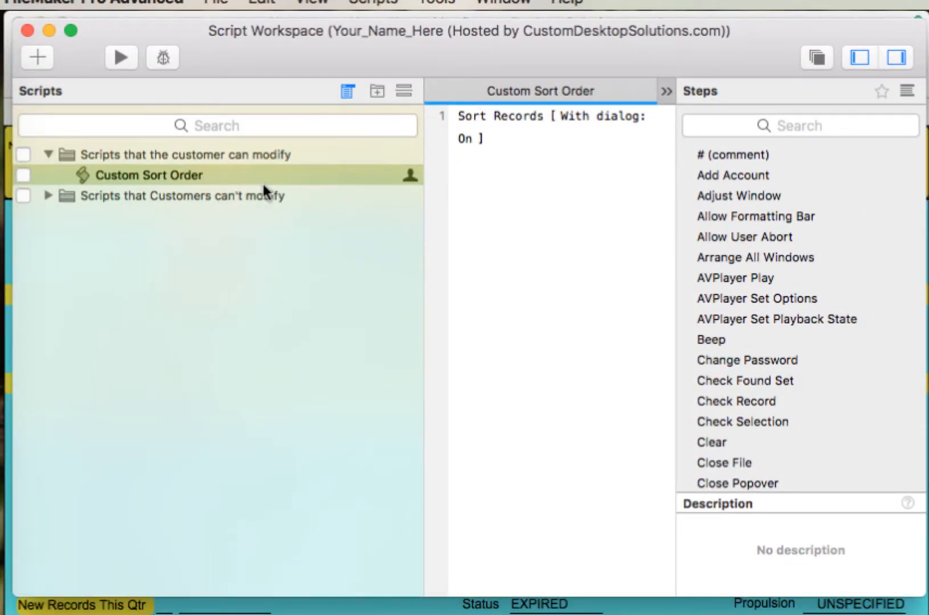
{"action": "left_click", "coordinate": [48, 155]}
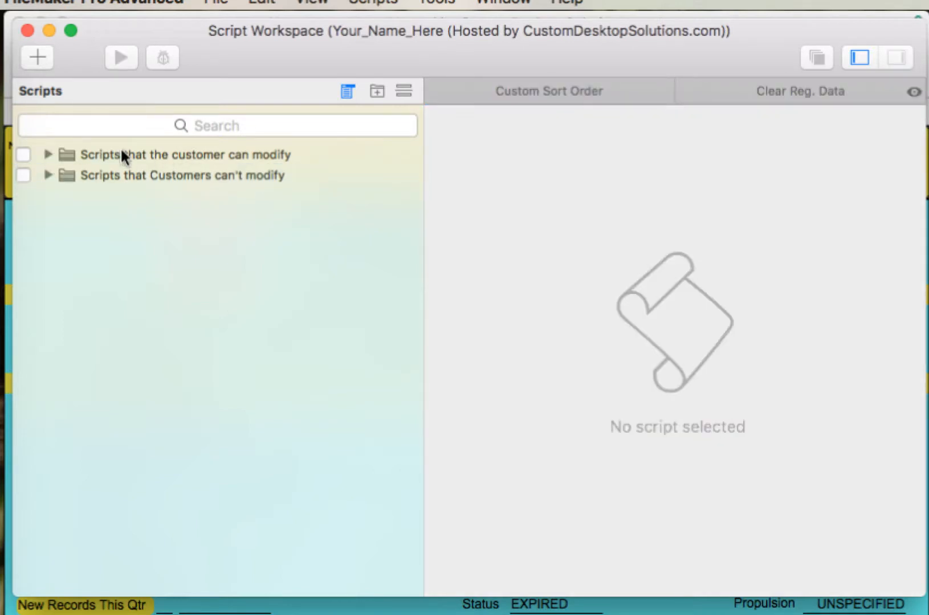
Open the Custom Sort Order script from the customer-modifiable folder and open the sort order specification of its Sort Records step.
{"action": "left_click", "coordinate": [48, 155]}
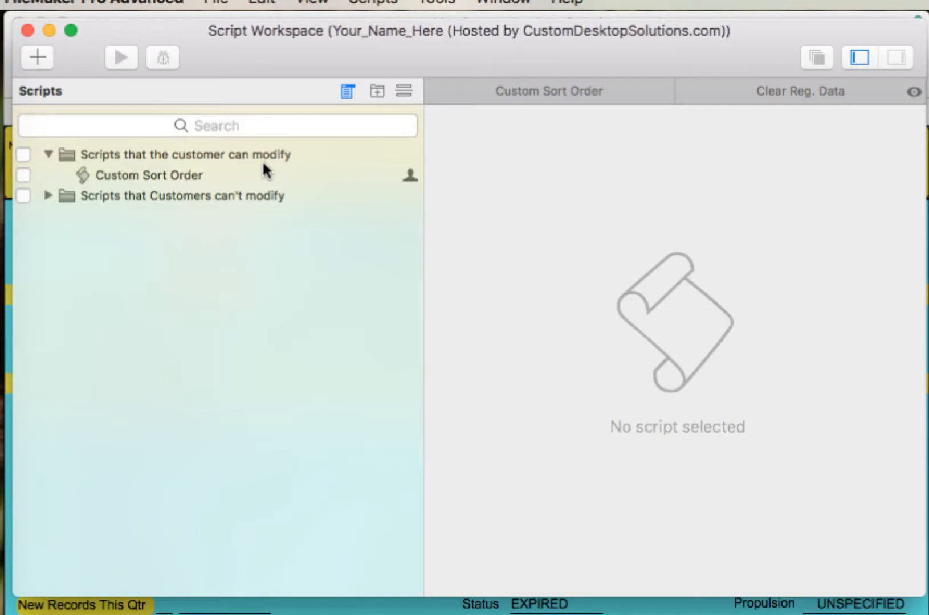
{"action": "left_click", "coordinate": [139, 173]}
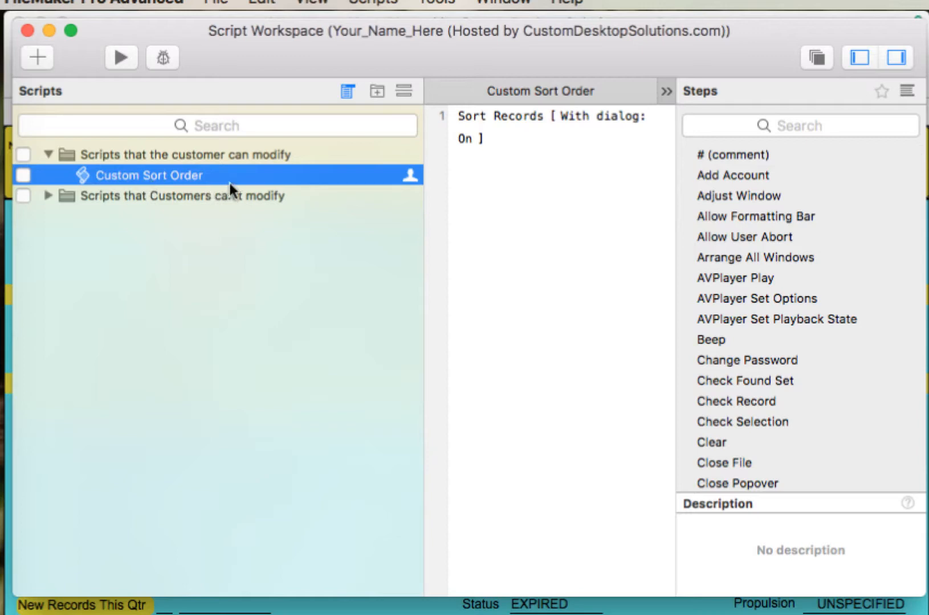
{"action": "mouse_move", "coordinate": [479, 119]}
{"action": "left_click", "coordinate": [496, 142]}
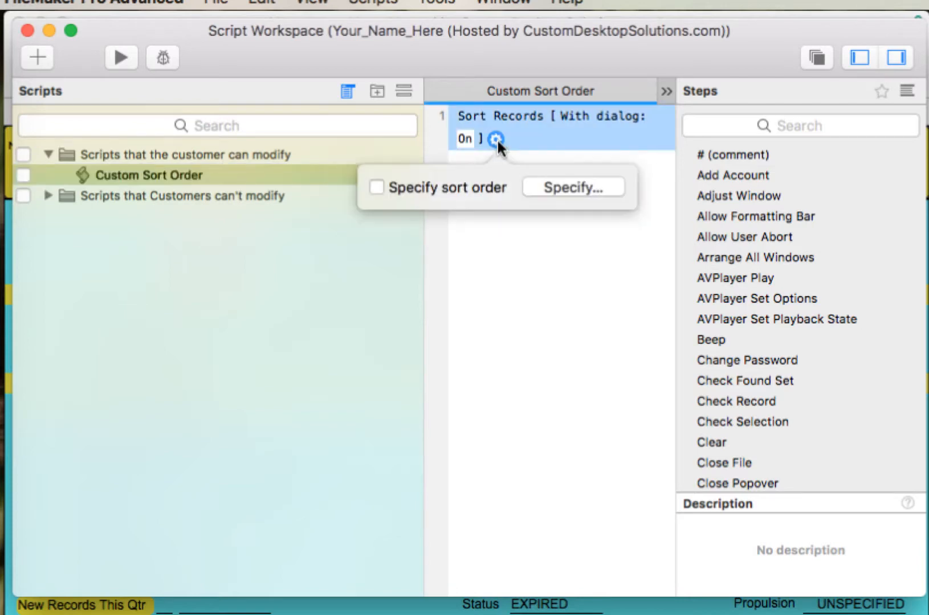
{"action": "left_click", "coordinate": [581, 192]}
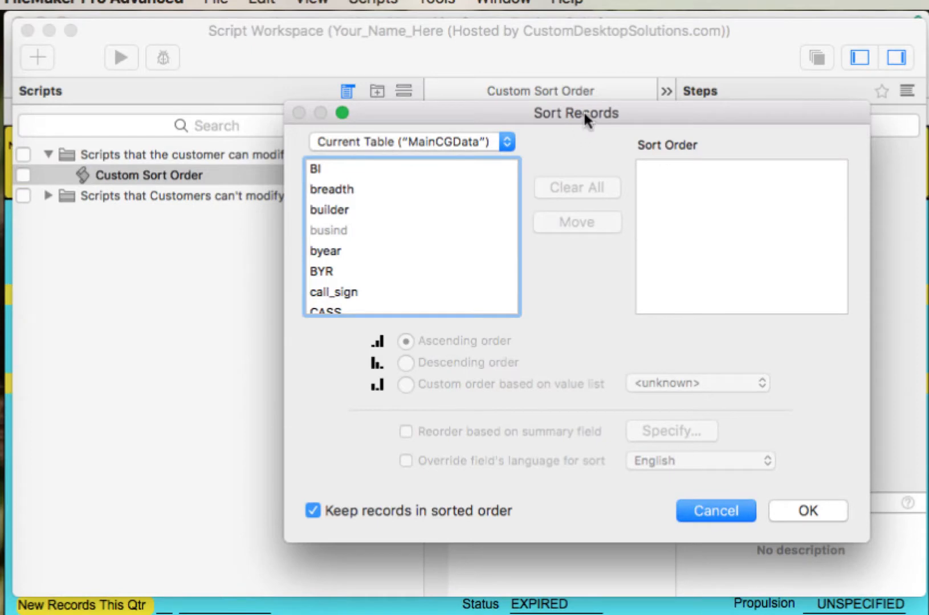
{"action": "left_click_drag", "start_coordinate": [583, 112], "coordinate": [524, 92]}
Add the MainCGData fields Owner Name and official_number, in that sequence, to the script's sort order.
{"action": "scroll", "coordinate": [296, 212], "scroll_direction": "down", "scroll_amount": 2}
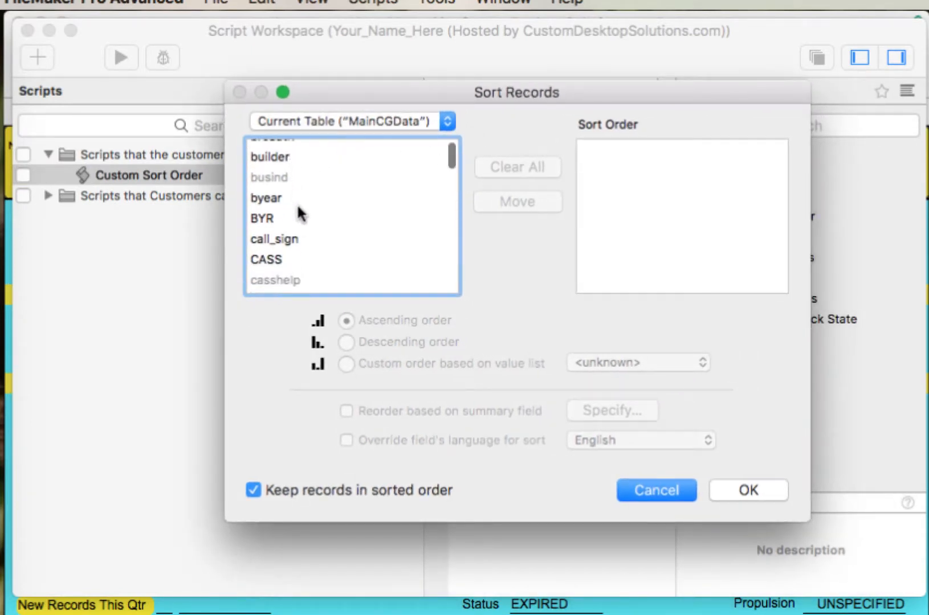
{"action": "scroll", "coordinate": [298, 212], "scroll_direction": "down", "scroll_amount": 12}
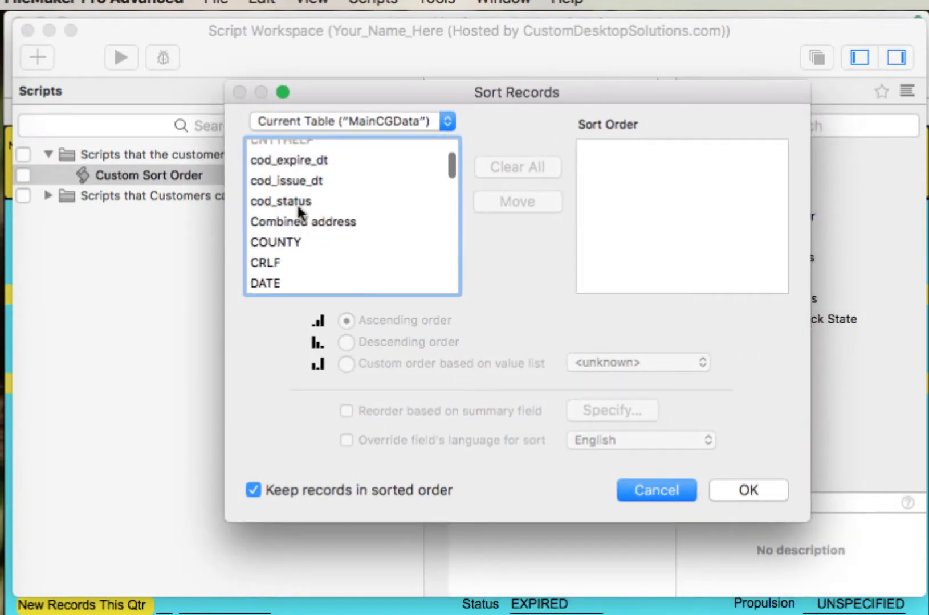
{"action": "scroll", "coordinate": [301, 214], "scroll_direction": "down", "scroll_amount": 8}
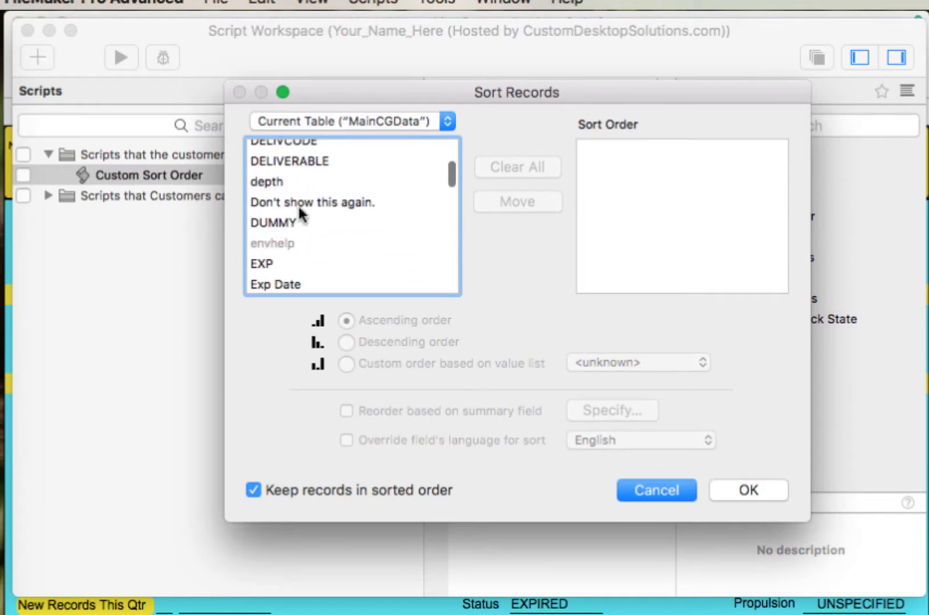
{"action": "scroll", "coordinate": [300, 213], "scroll_direction": "down", "scroll_amount": 8}
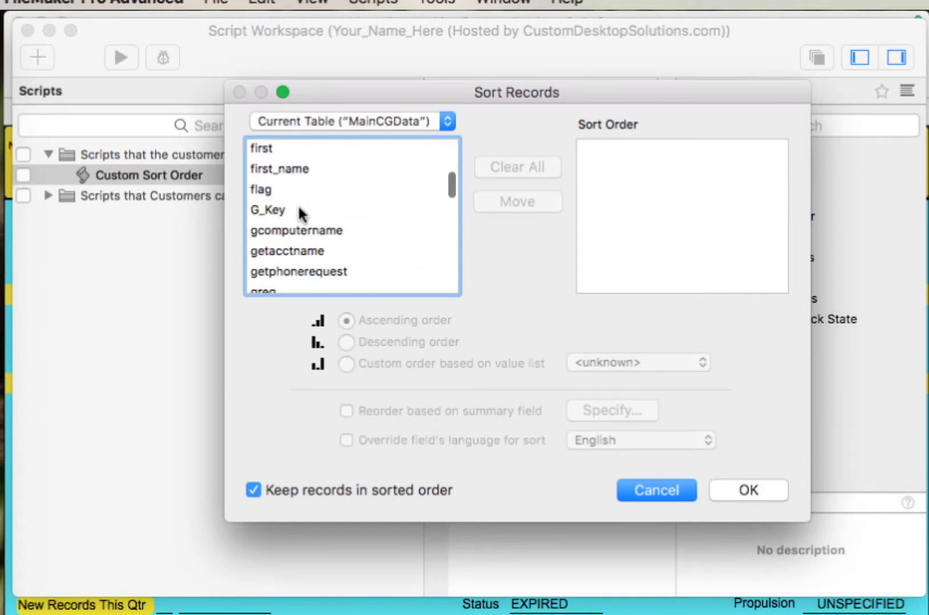
{"action": "scroll", "coordinate": [303, 177], "scroll_direction": "down", "scroll_amount": 3}
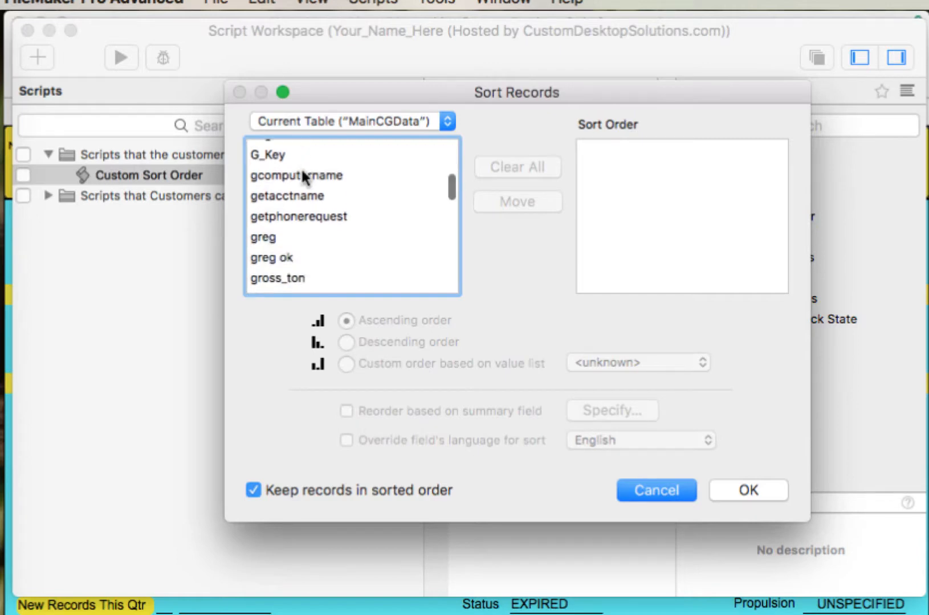
{"action": "scroll", "coordinate": [302, 176], "scroll_direction": "down", "scroll_amount": 15}
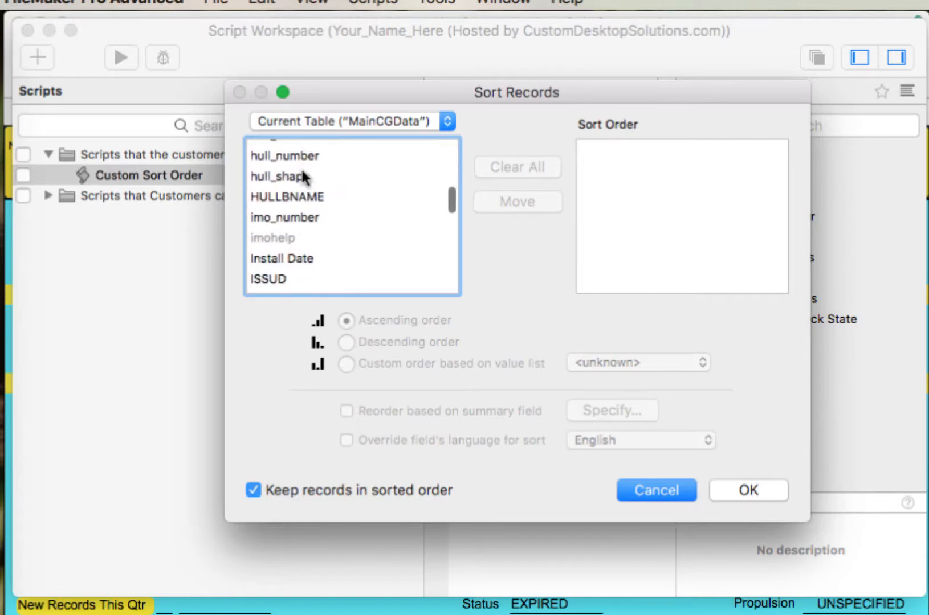
{"action": "scroll", "coordinate": [303, 176], "scroll_direction": "down", "scroll_amount": 13}
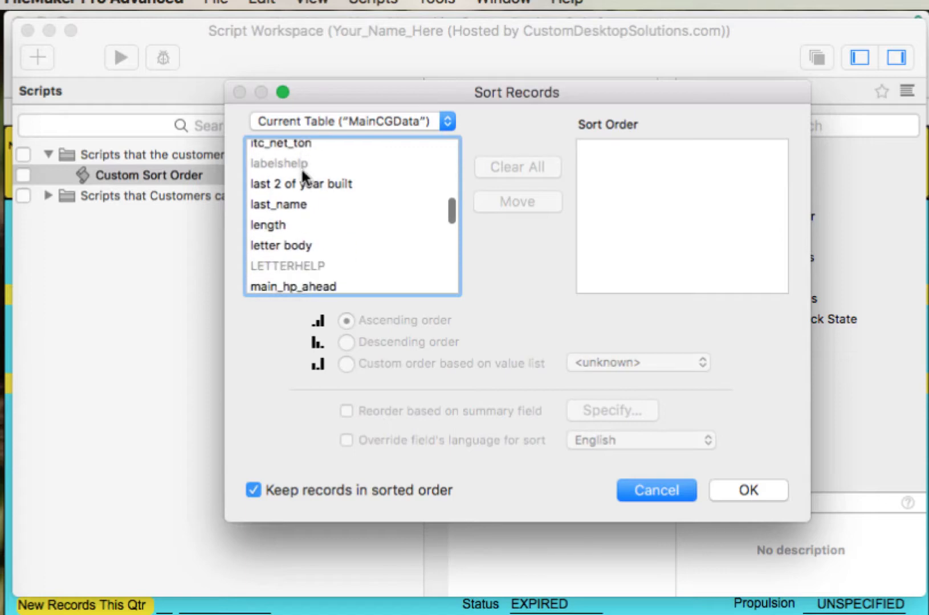
{"action": "scroll", "coordinate": [303, 176], "scroll_direction": "down", "scroll_amount": 16}
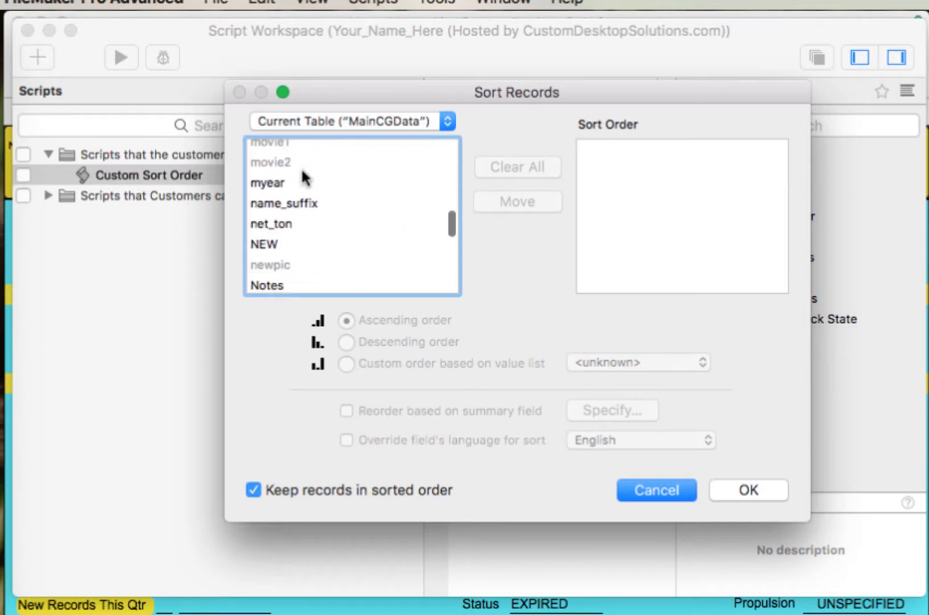
{"action": "scroll", "coordinate": [302, 177], "scroll_direction": "down", "scroll_amount": 8}
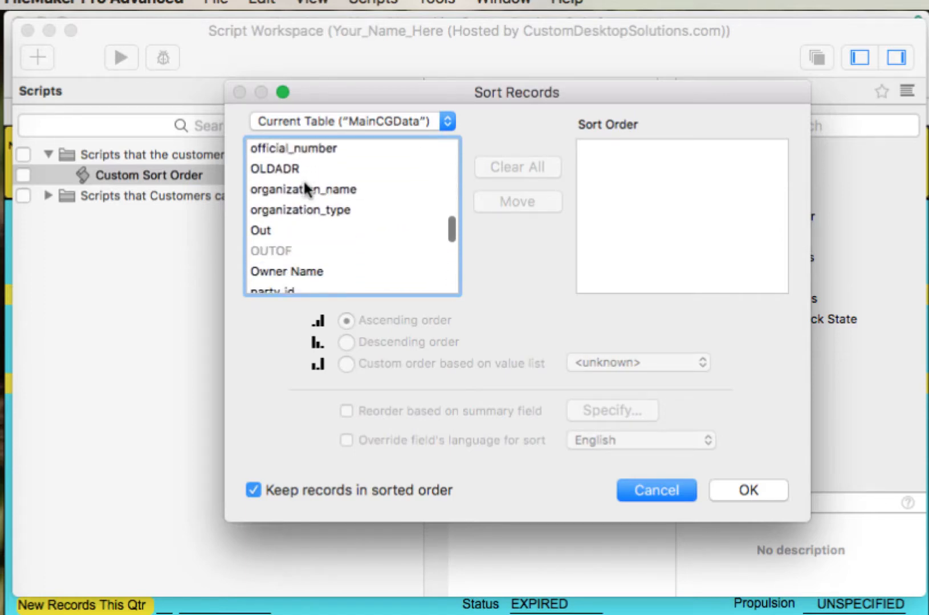
{"action": "left_click", "coordinate": [335, 274]}
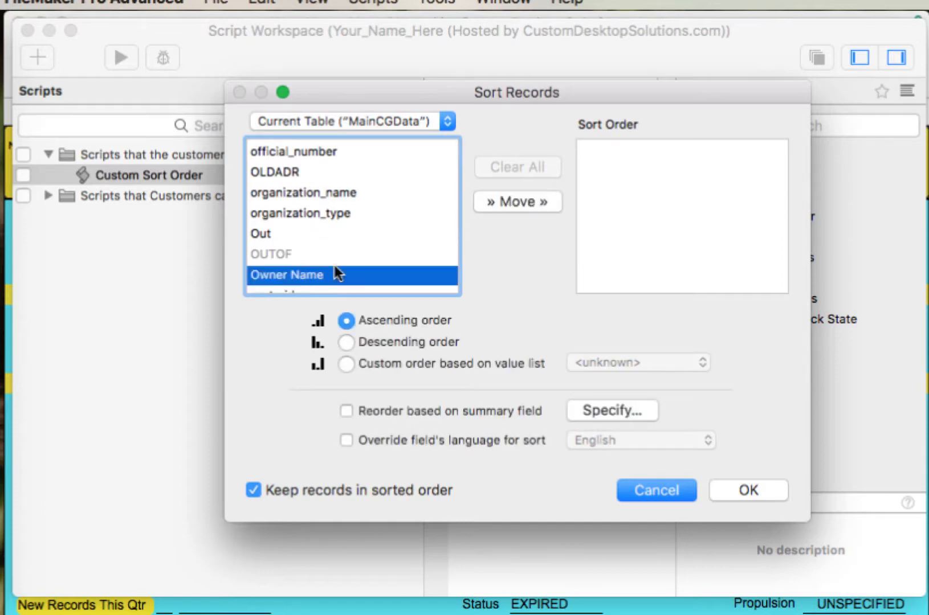
{"action": "left_click", "coordinate": [519, 198]}
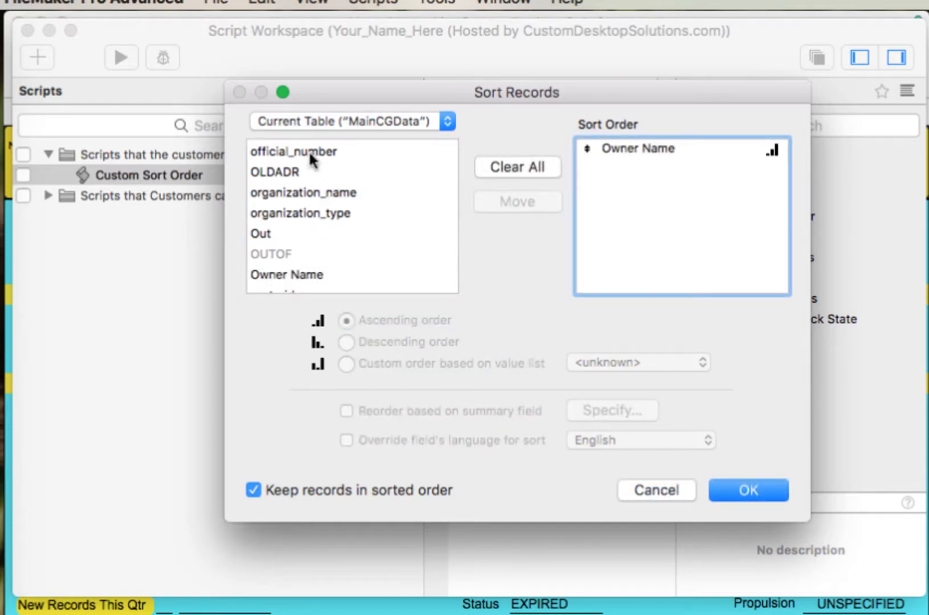
{"action": "left_click", "coordinate": [313, 152]}
{"action": "left_click", "coordinate": [513, 201]}
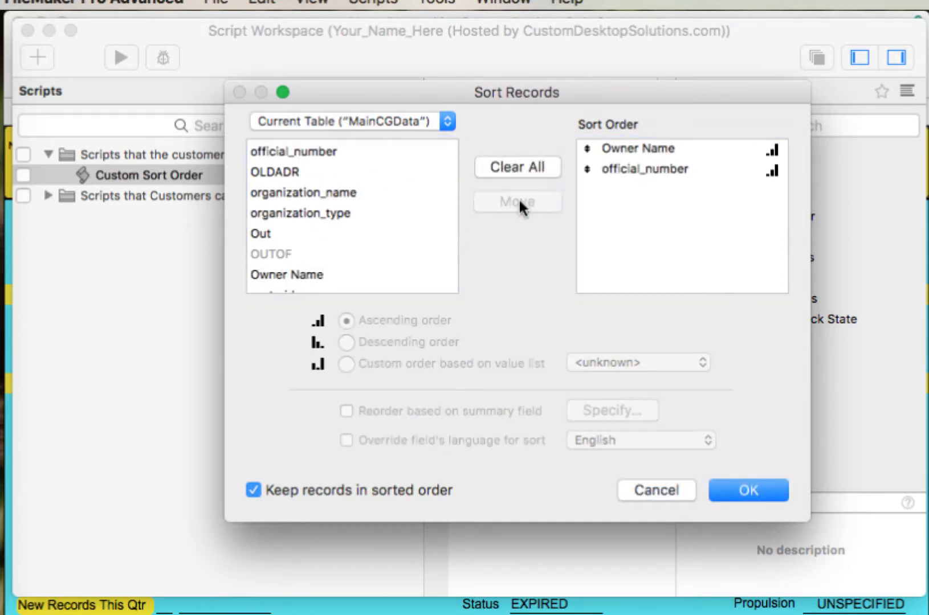
Check the sort direction of both fields, leave Owner Name in ascending order and accept the script's sort order.
{"action": "left_click", "coordinate": [651, 167]}
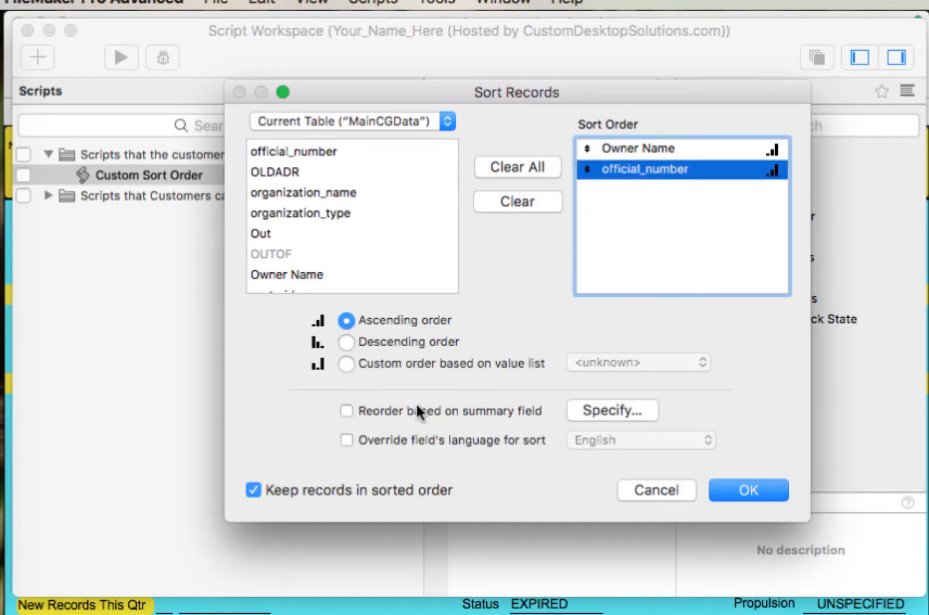
{"action": "left_click", "coordinate": [710, 149]}
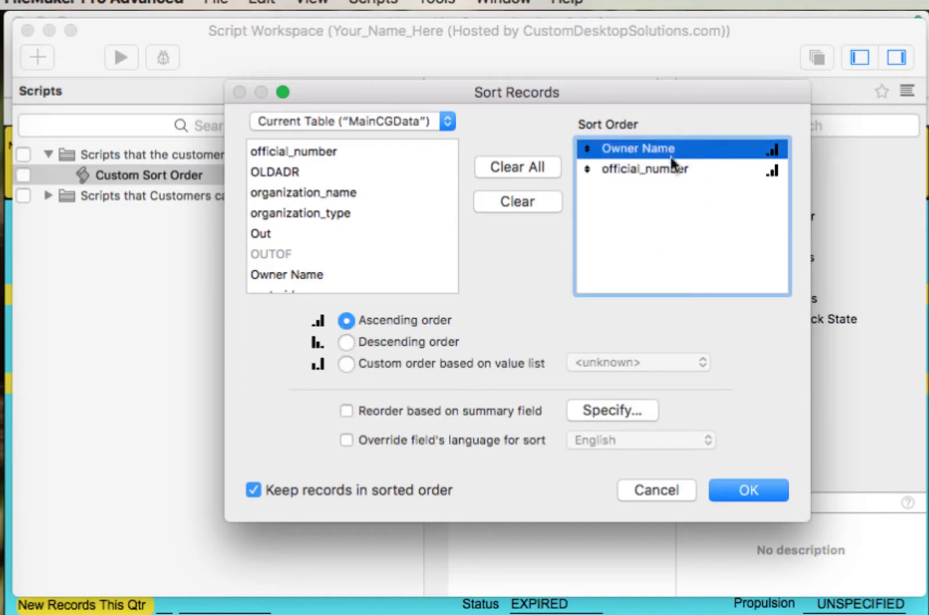
{"action": "left_click", "coordinate": [353, 341]}
{"action": "left_click", "coordinate": [345, 322]}
{"action": "left_click", "coordinate": [757, 490]}
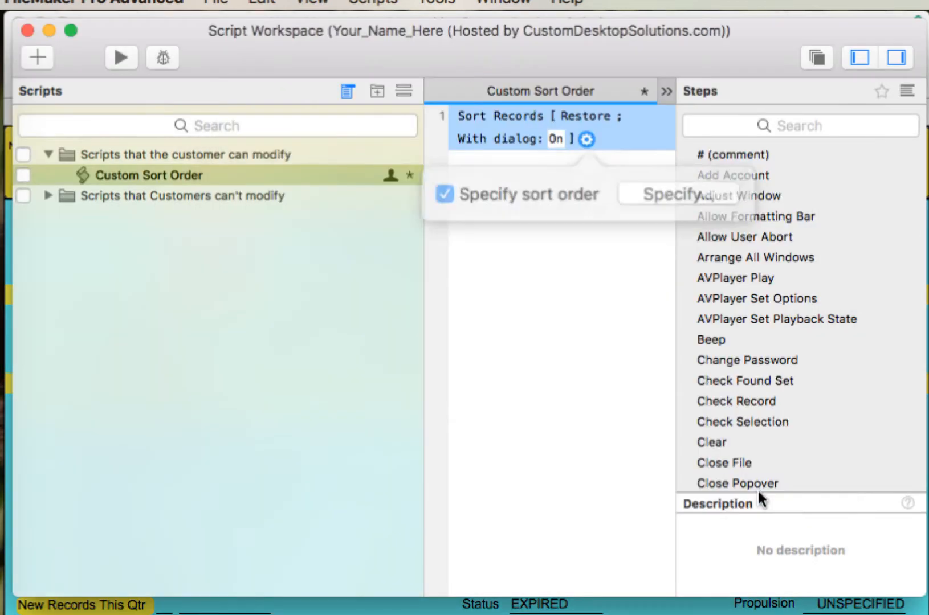
Close the Script Workspace and save all changes to the Custom Sort Order script.
{"action": "left_click", "coordinate": [575, 282]}
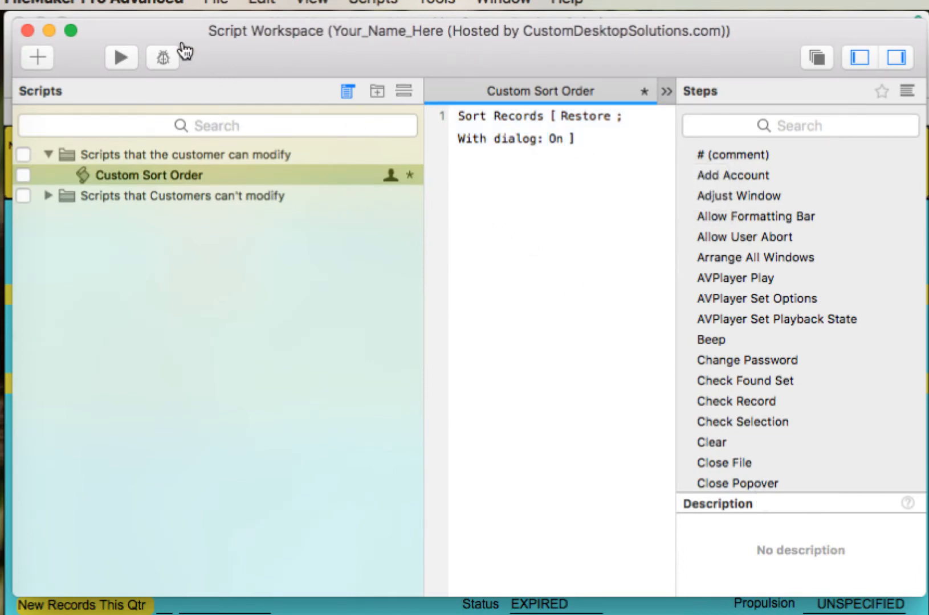
{"action": "left_click", "coordinate": [27, 31]}
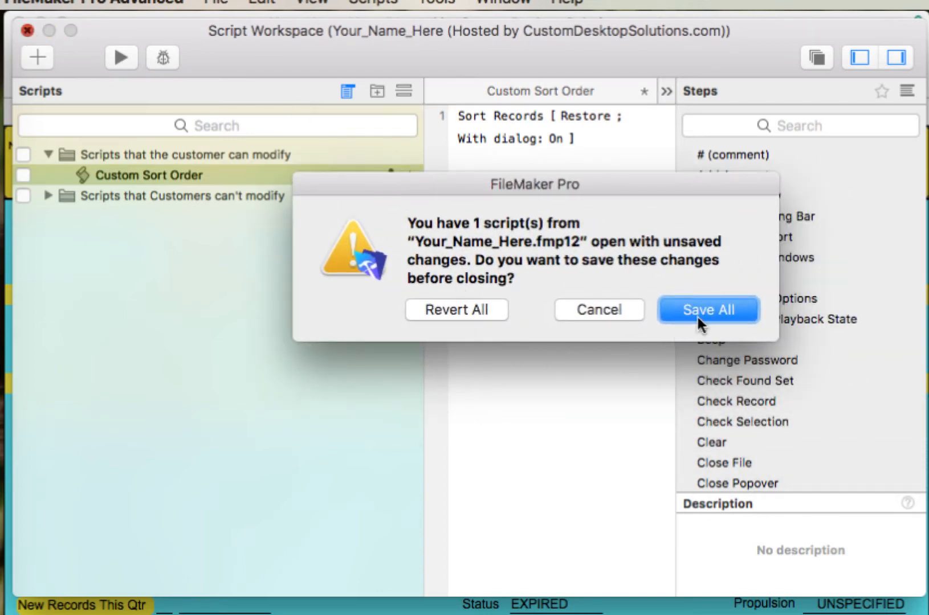
{"action": "left_click", "coordinate": [707, 312]}
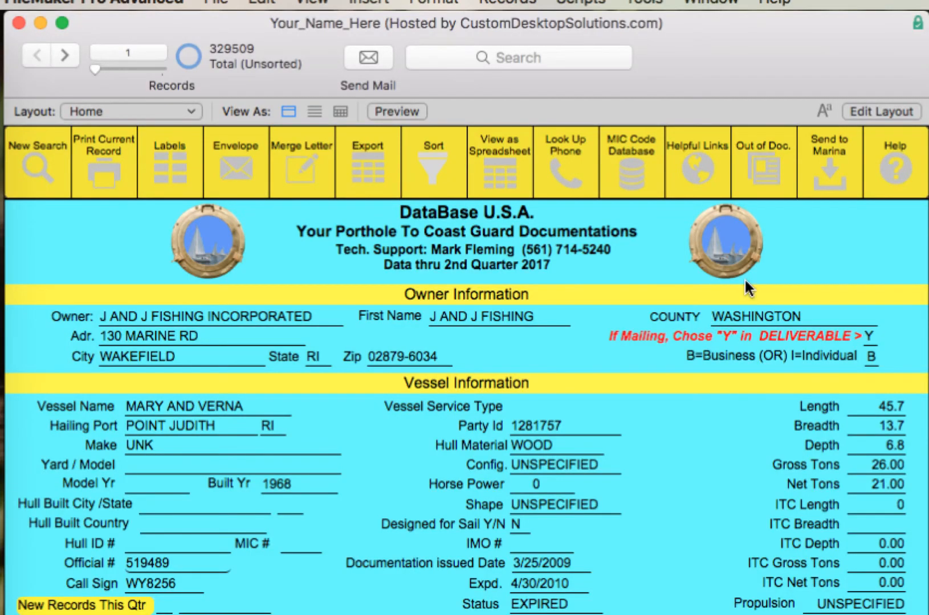
Run the Home layout's Sort function to bring up the script's stored sort order.
{"action": "left_click", "coordinate": [434, 168]}
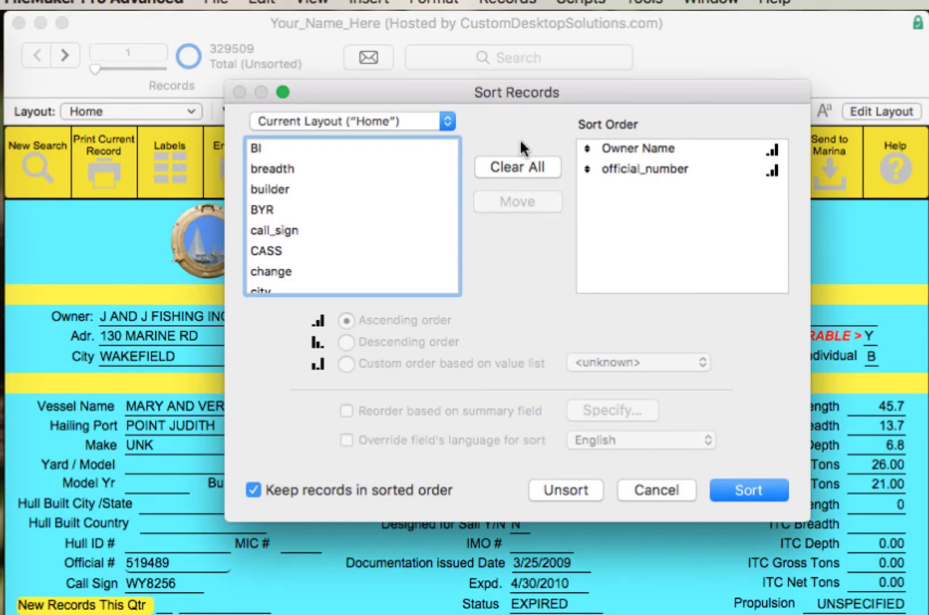